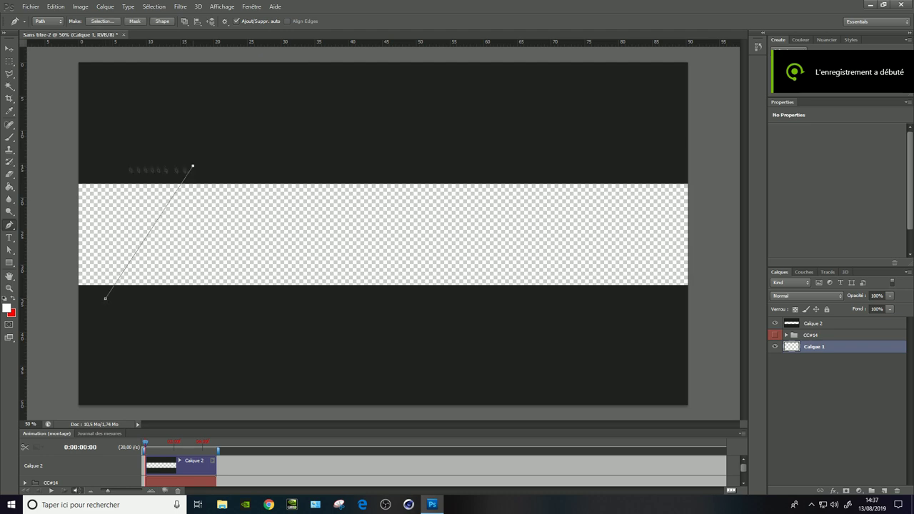
Outline the transparent band's left end with a path on Calque 1, fill it with red, and delete the path
{"action": "left_click", "coordinate": [105, 298]}
{"action": "right_click", "coordinate": [122, 226]}
{"action": "left_click", "coordinate": [173, 279]}
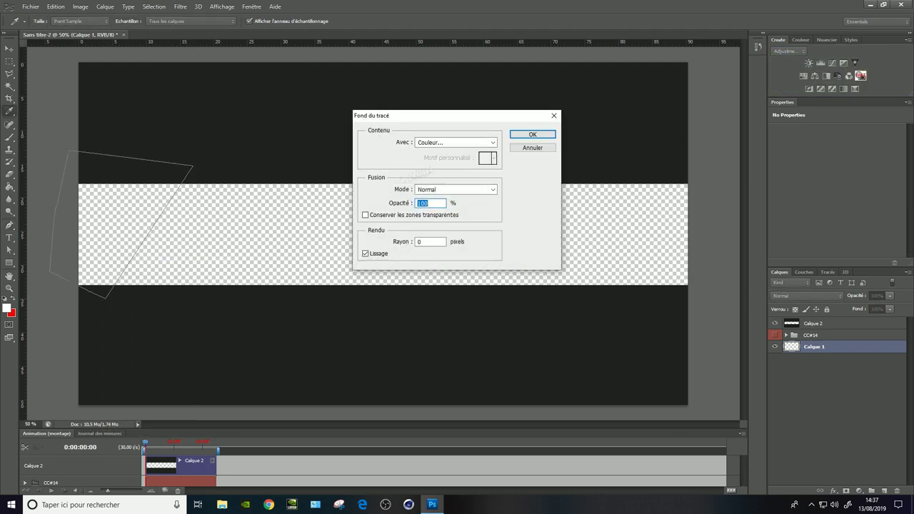
{"action": "left_click", "coordinate": [429, 141]}
{"action": "left_click", "coordinate": [668, 153]}
{"action": "left_click", "coordinate": [753, 148]}
{"action": "left_click", "coordinate": [535, 114]}
{"action": "right_click", "coordinate": [117, 208]}
{"action": "left_click", "coordinate": [156, 224]}
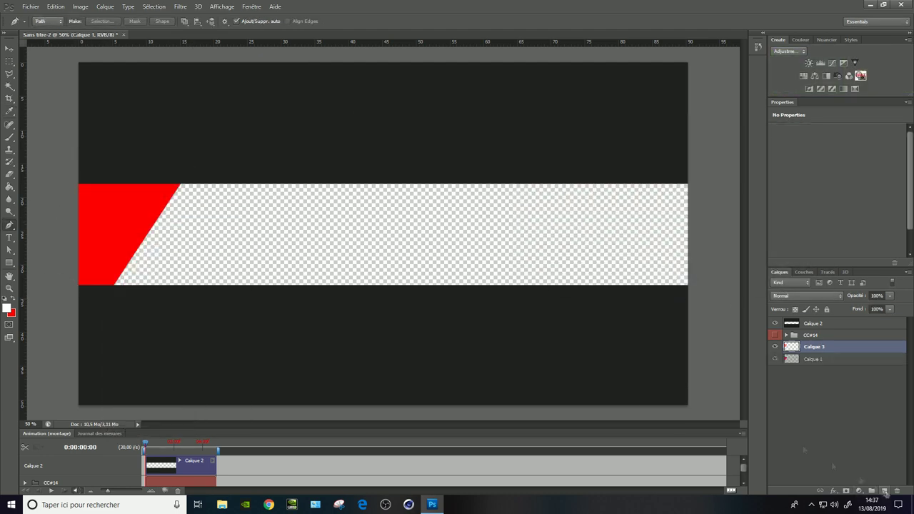
Fill the path beside the red shape with colour 333300 on Calque 3
{"action": "right_click", "coordinate": [182, 236]}
{"action": "left_click", "coordinate": [216, 290]}
{"action": "left_click", "coordinate": [455, 142]}
{"action": "left_click", "coordinate": [438, 165]}
{"action": "left_click", "coordinate": [659, 248]}
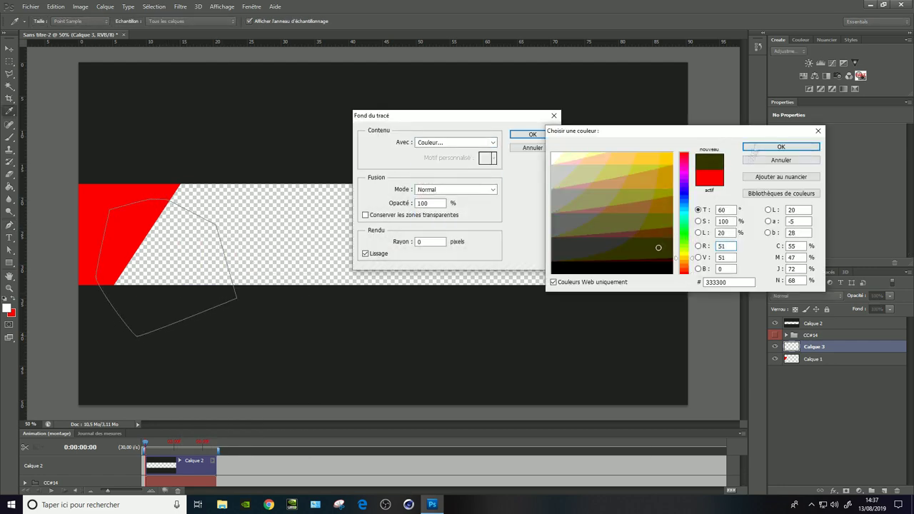
{"action": "left_click", "coordinate": [782, 147]}
{"action": "left_click", "coordinate": [532, 134]}
On a new layer, fill a path along the band's upper edge beside the red shape with yellow and delete the path
{"action": "left_click", "coordinate": [885, 491]}
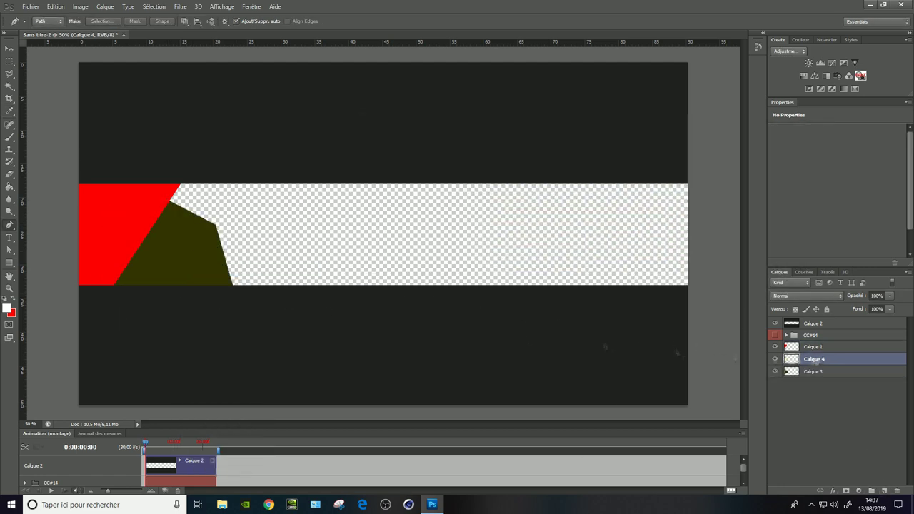
{"action": "right_click", "coordinate": [230, 214]}
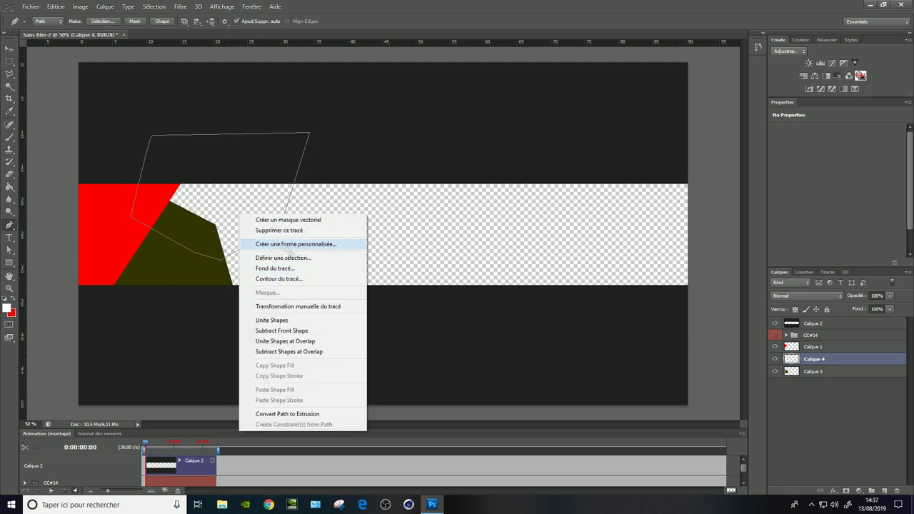
{"action": "left_click", "coordinate": [263, 268]}
{"action": "left_click", "coordinate": [455, 142]}
{"action": "left_click", "coordinate": [437, 165]}
{"action": "left_click", "coordinate": [782, 146]}
{"action": "left_click", "coordinate": [532, 135]}
{"action": "right_click", "coordinate": [241, 230]}
{"action": "left_click", "coordinate": [302, 245]}
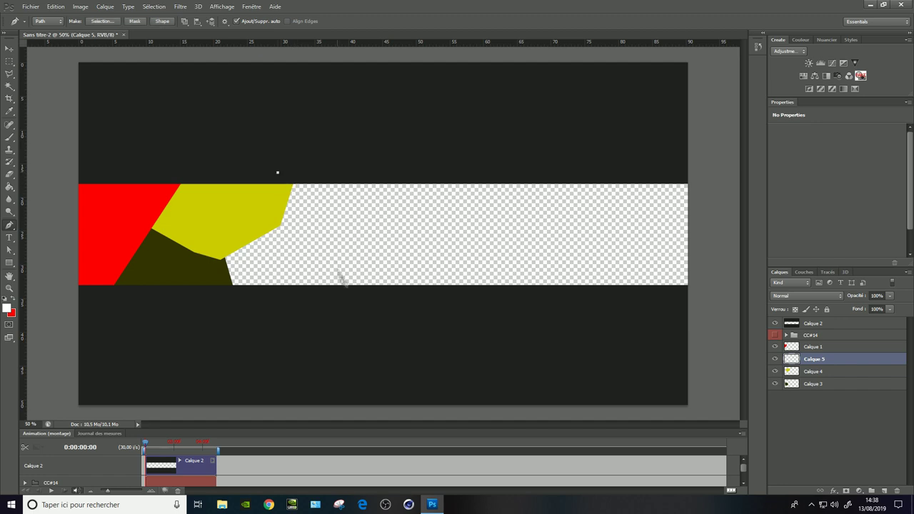
Fill the path beside the olive and yellow shapes with blue on Calque 5, and delete the path
{"action": "right_click", "coordinate": [287, 232]}
{"action": "left_click", "coordinate": [321, 284]}
{"action": "left_click", "coordinate": [455, 142]}
{"action": "left_click", "coordinate": [437, 164]}
{"action": "left_click", "coordinate": [782, 146]}
{"action": "left_click", "coordinate": [532, 134]}
{"action": "right_click", "coordinate": [286, 246]}
{"action": "left_click", "coordinate": [296, 262]}
Reorder the shape layers so the olive shape lies above the yellow one and the blue shape lies beneath both
{"action": "key", "text": "ctrl+bracketleft"}
{"action": "key", "text": "ctrl+bracketleft"}
{"action": "key", "text": "ctrl+bracketright"}
On a new layer, fill a path along the band's upper middle with purple, clear the path, and stack the shape beneath the blue one
{"action": "left_click", "coordinate": [885, 491]}
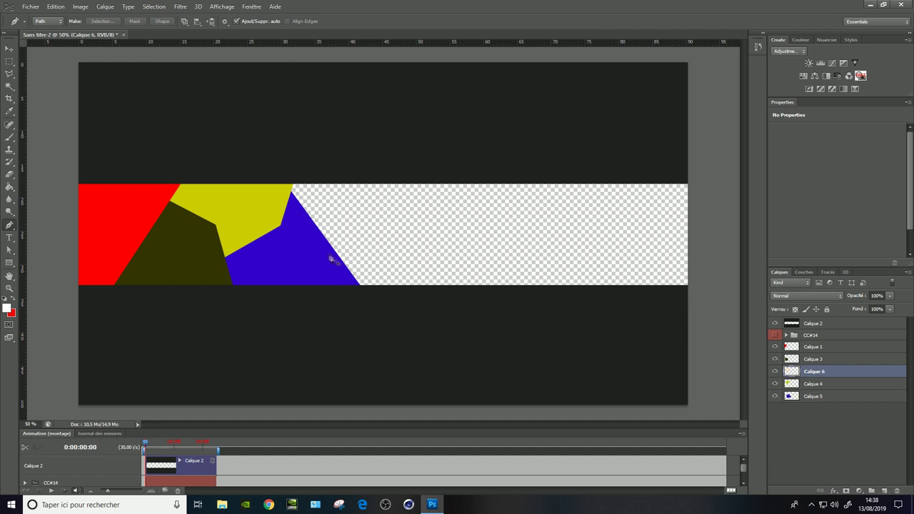
{"action": "right_click", "coordinate": [337, 206]}
{"action": "left_click", "coordinate": [408, 248]}
{"action": "left_click", "coordinate": [455, 142]}
{"action": "left_click", "coordinate": [437, 164]}
{"action": "left_click", "coordinate": [683, 179]}
{"action": "left_click", "coordinate": [781, 147]}
{"action": "left_click", "coordinate": [532, 135]}
{"action": "right_click", "coordinate": [343, 212]}
{"action": "left_click", "coordinate": [386, 222]}
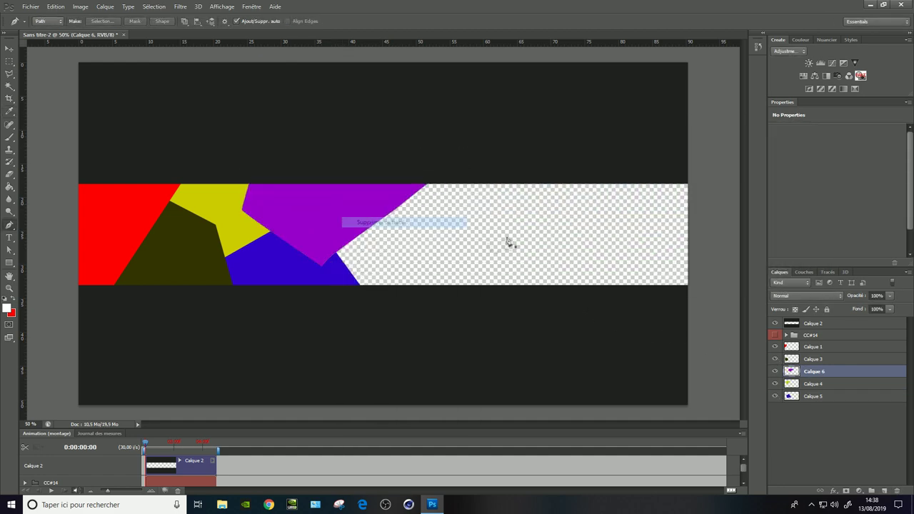
{"action": "left_click_drag", "start_coordinate": [804, 396], "coordinate": [807, 402]}
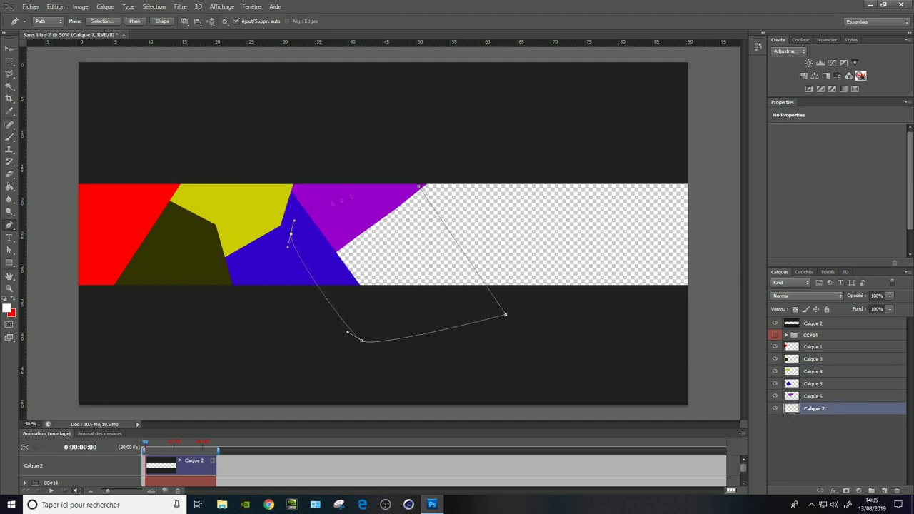
Fill the path below the purple shape with green on Calque 7, and delete the path
{"action": "right_click", "coordinate": [416, 243]}
{"action": "left_click", "coordinate": [457, 283]}
{"action": "left_click_drag", "start_coordinate": [685, 180], "coordinate": [684, 242]}
{"action": "left_click", "coordinate": [781, 146]}
{"action": "left_click", "coordinate": [533, 134]}
{"action": "right_click", "coordinate": [394, 244]}
{"action": "left_click", "coordinate": [423, 255]}
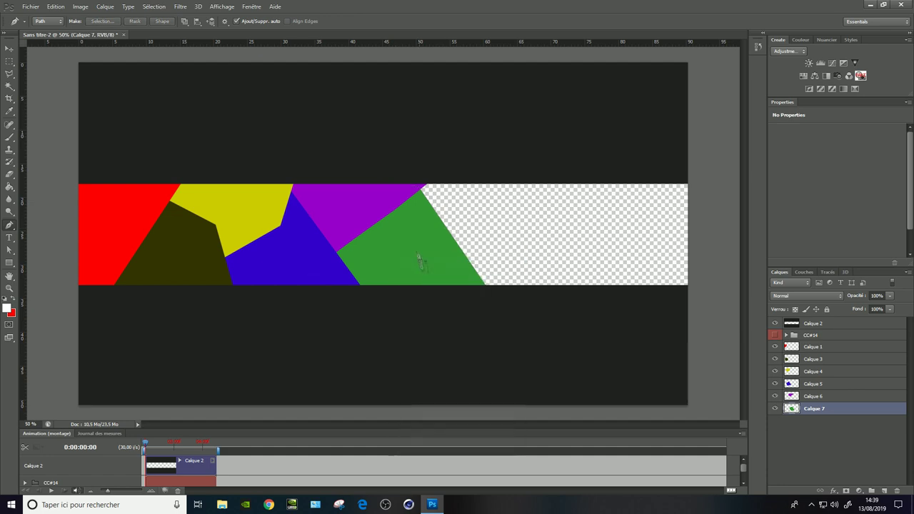
Fill the path along the band's upper edge beside the green shape with dark red on Calque 8, and delete the path
{"action": "right_click", "coordinate": [473, 278]}
{"action": "left_click", "coordinate": [500, 259]}
{"action": "left_click", "coordinate": [456, 142]}
{"action": "left_click", "coordinate": [443, 165]}
{"action": "left_click_drag", "start_coordinate": [684, 239], "coordinate": [687, 279]}
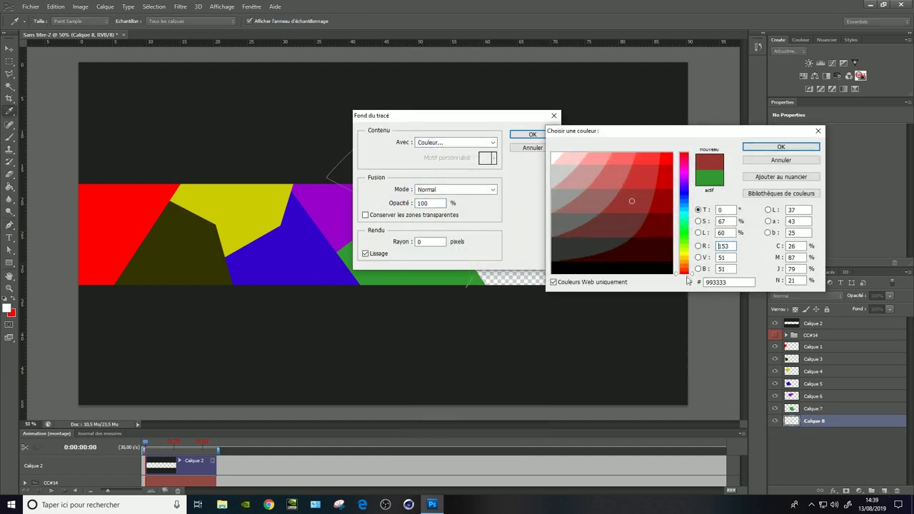
{"action": "left_click", "coordinate": [750, 149]}
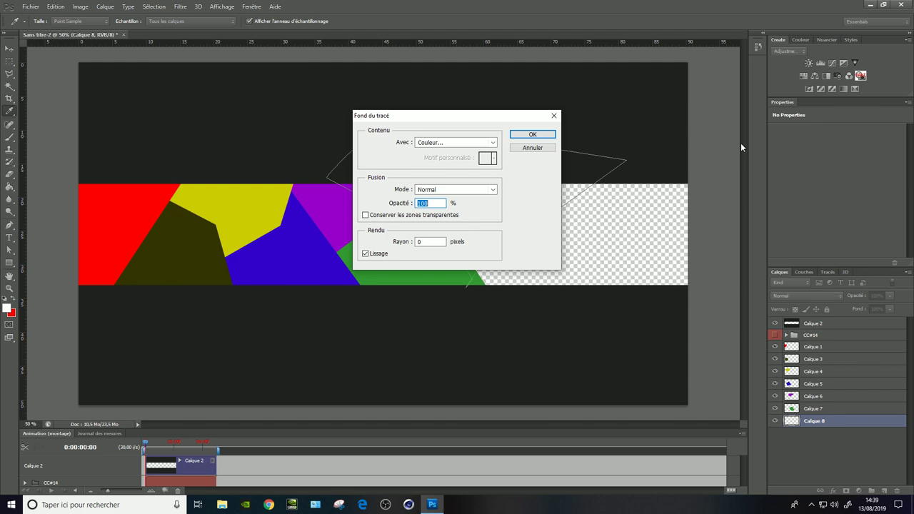
{"action": "left_click", "coordinate": [532, 134]}
{"action": "right_click", "coordinate": [489, 205]}
{"action": "left_click", "coordinate": [522, 222]}
On a new layer, fill a path below the dark red shape with grey 666666 and delete the path
{"action": "left_click", "coordinate": [885, 492]}
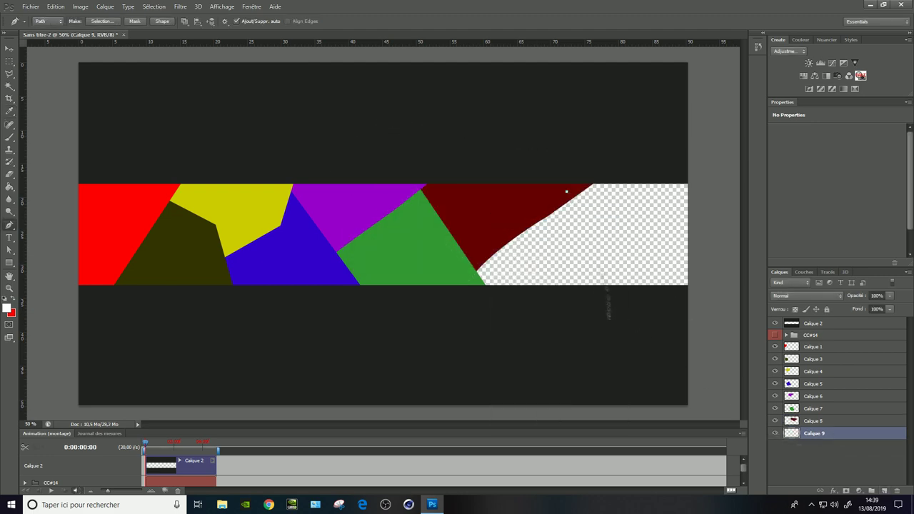
{"action": "right_click", "coordinate": [554, 243]}
{"action": "left_click", "coordinate": [579, 294]}
{"action": "left_click", "coordinate": [456, 142]}
{"action": "left_click", "coordinate": [443, 165]}
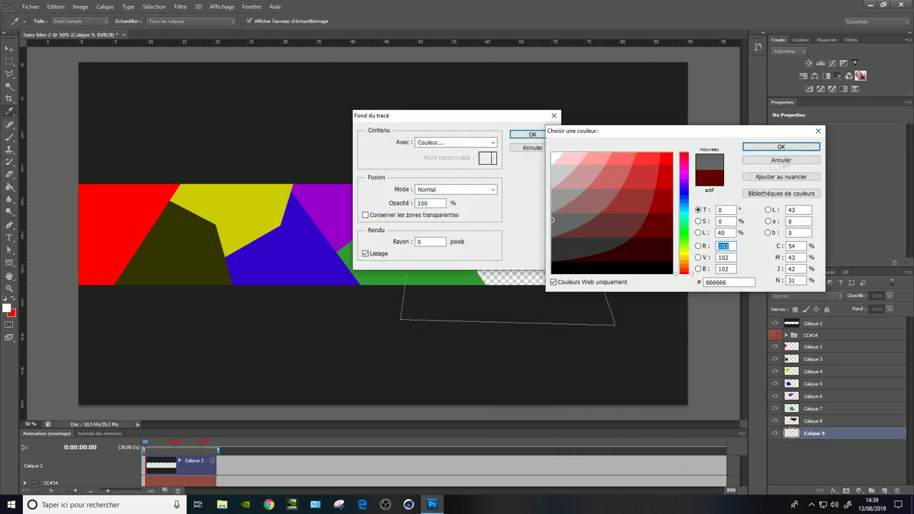
{"action": "left_click", "coordinate": [750, 148]}
{"action": "left_click", "coordinate": [532, 136]}
{"action": "right_click", "coordinate": [565, 245]}
{"action": "left_click", "coordinate": [603, 252]}
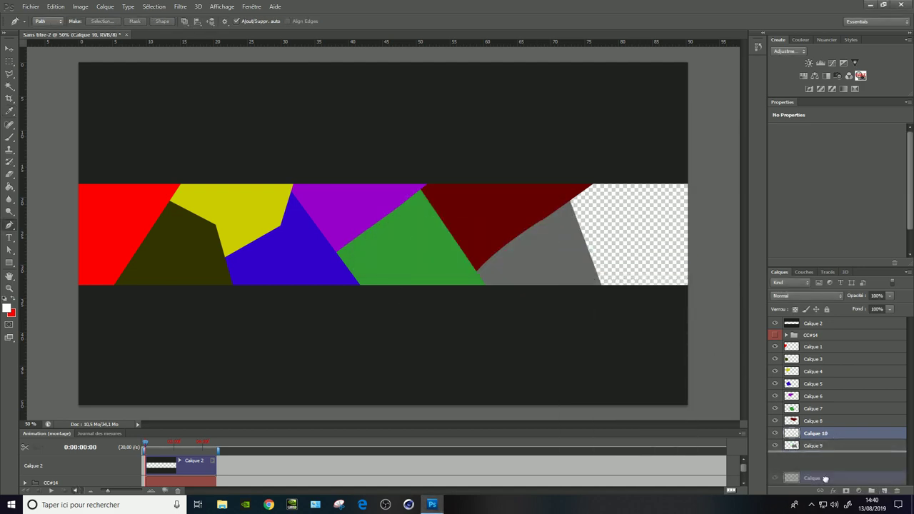
Fill the path at the band's upper edge beside the grey shape with light blue on Calque 10, and delete the path
{"action": "right_click", "coordinate": [610, 209]}
{"action": "left_click", "coordinate": [643, 257]}
{"action": "left_click", "coordinate": [456, 142]}
{"action": "left_click", "coordinate": [443, 165]}
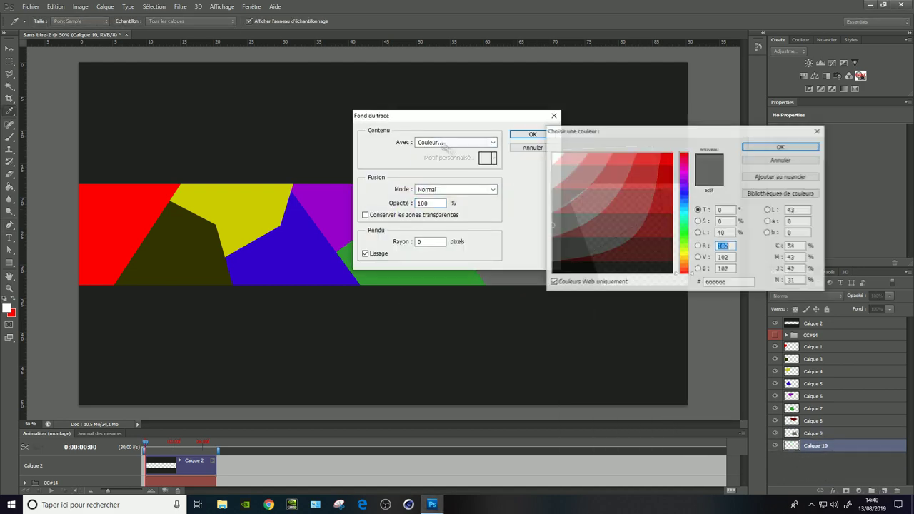
{"action": "left_click", "coordinate": [771, 144]}
{"action": "left_click", "coordinate": [532, 134]}
{"action": "right_click", "coordinate": [632, 204]}
{"action": "left_click", "coordinate": [657, 224]}
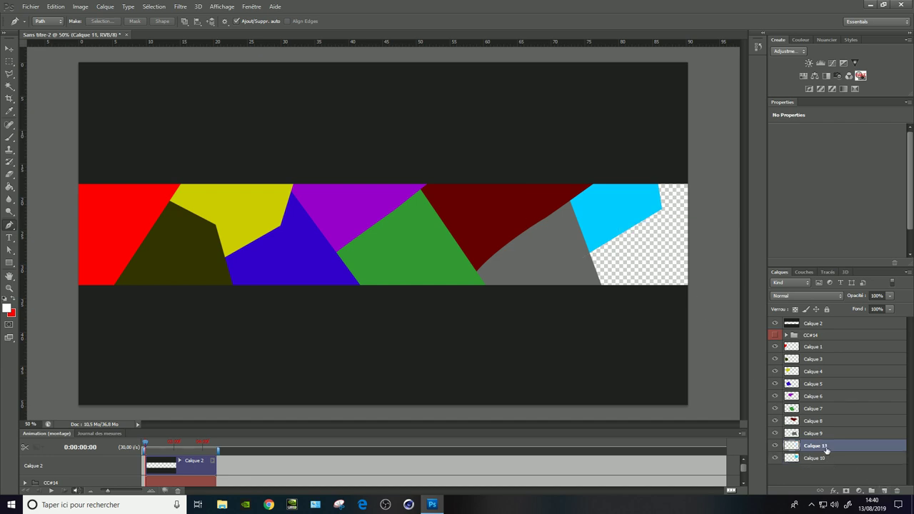
Fill the path at the band's right end with black on Calque 11, and delete the path
{"action": "right_click", "coordinate": [618, 245]}
{"action": "left_click", "coordinate": [643, 293]}
{"action": "left_click", "coordinate": [449, 142]}
{"action": "left_click", "coordinate": [771, 144]}
{"action": "left_click", "coordinate": [532, 134]}
{"action": "right_click", "coordinate": [663, 248]}
{"action": "left_click", "coordinate": [688, 269]}
Import the The-Seven-Deadly-Sins manga image from the "banniere pour raito" folder and place it over the green shape
{"action": "left_click", "coordinate": [32, 7]}
{"action": "left_click", "coordinate": [57, 161]}
{"action": "double_click", "coordinate": [565, 204]}
{"action": "left_click_drag", "start_coordinate": [443, 65], "coordinate": [465, 81]}
{"action": "scroll", "coordinate": [587, 238], "scroll_direction": "down", "scroll_amount": 2}
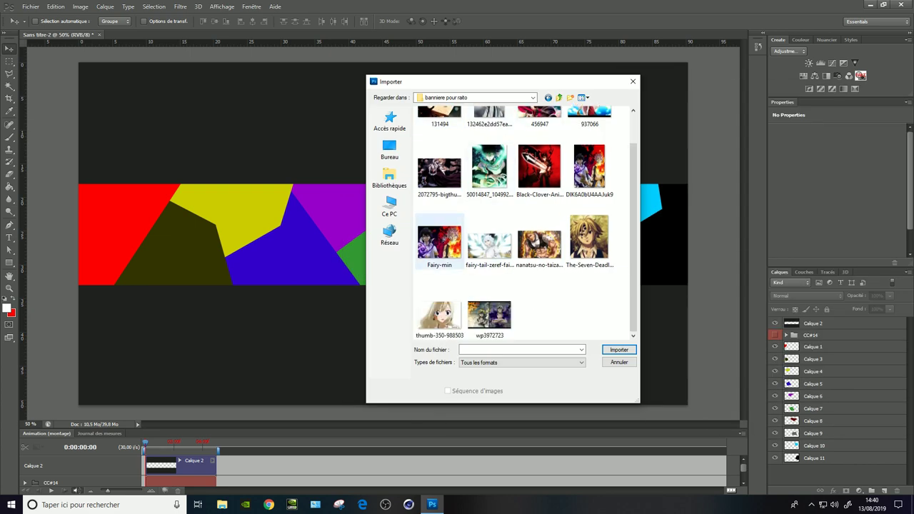
{"action": "double_click", "coordinate": [587, 238]}
{"action": "left_click_drag", "start_coordinate": [507, 367], "coordinate": [477, 312]}
{"action": "key", "text": "Return"}
Move the Seven Deadly Sins image directly above Calque 7 and clip it to the green shape
{"action": "left_click_drag", "start_coordinate": [849, 324], "coordinate": [821, 408]}
{"action": "right_click", "coordinate": [821, 409]}
{"action": "left_click", "coordinate": [815, 246]}
Reposition and scale the Seven Deadly Sins image so the character's face fills the green shape
{"action": "left_click_drag", "start_coordinate": [411, 222], "coordinate": [428, 253]}
{"action": "key", "text": "ctrl+t"}
{"action": "left_click_drag", "start_coordinate": [492, 343], "coordinate": [484, 327]}
{"action": "left_click_drag", "start_coordinate": [341, 188], "coordinate": [333, 179]}
{"action": "key", "text": "Return"}
Import the Black-Clover-Anime image and place it over the dark red shape
{"action": "left_click", "coordinate": [31, 7]}
{"action": "left_click", "coordinate": [50, 159]}
{"action": "double_click", "coordinate": [539, 202]}
{"action": "left_click_drag", "start_coordinate": [539, 202], "coordinate": [554, 189]}
{"action": "key", "text": "Return"}
Clip the Black Clover image to the dark red shape on Calque 8 and adjust its position
{"action": "key", "text": "ctrl+bracketleft"}
{"action": "key", "text": "ctrl+bracketleft"}
{"action": "key", "text": "ctrl+alt+g"}
{"action": "mouse_move", "coordinate": [533, 236]}
{"action": "left_mouse_down"}
{"action": "mouse_move", "coordinate": [520, 241]}
{"action": "mouse_move", "coordinate": [541, 261]}
{"action": "mouse_move", "coordinate": [541, 224]}
{"action": "mouse_move", "coordinate": [523, 225]}
{"action": "left_mouse_up"}
{"action": "key", "text": "ctrl+t"}
{"action": "key", "text": "Return"}
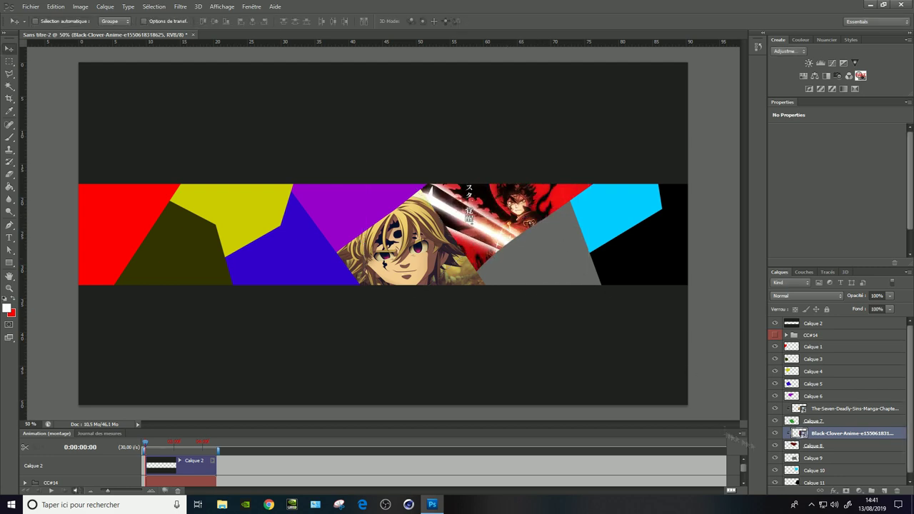
Import the image 131494 and clip it to the red shape on Calque 1
{"action": "left_click", "coordinate": [31, 7]}
{"action": "left_click", "coordinate": [43, 178]}
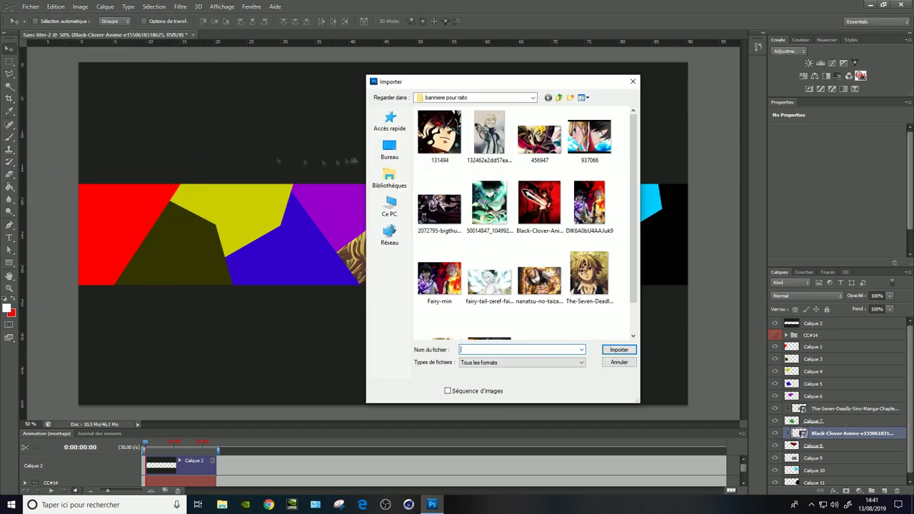
{"action": "double_click", "coordinate": [437, 130]}
{"action": "key", "text": "Return"}
{"action": "left_click_drag", "start_coordinate": [813, 433], "coordinate": [820, 346]}
{"action": "right_click", "coordinate": [820, 346]}
{"action": "left_click", "coordinate": [836, 153]}
Rotate the 131494 image by about 9.7° and position the face within the red shape
{"action": "left_click_drag", "start_coordinate": [96, 230], "coordinate": [73, 233]}
{"action": "key", "text": "ctrl+t"}
{"action": "left_click_drag", "start_coordinate": [200, 151], "coordinate": [193, 174]}
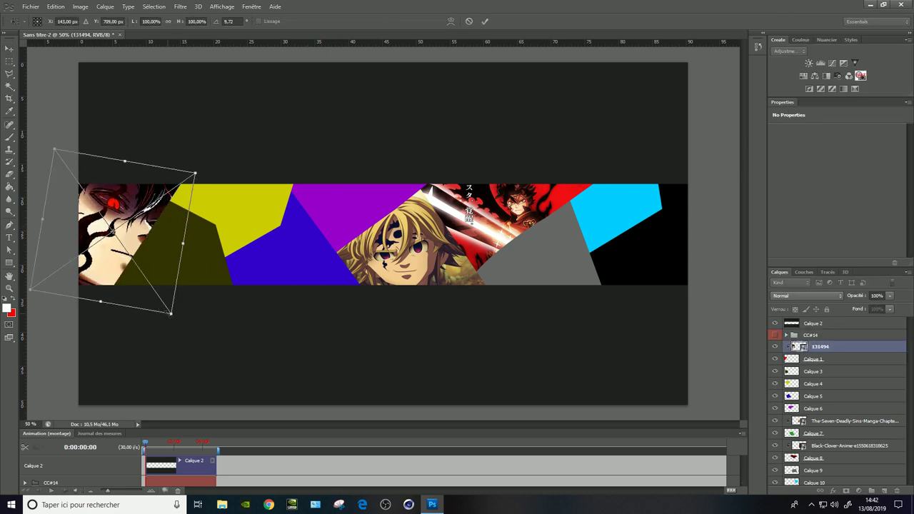
{"action": "key", "text": "Return"}
{"action": "left_click_drag", "start_coordinate": [130, 269], "coordinate": [117, 254]}
Import the Fairy-min image and place it on the canvas
{"action": "left_click", "coordinate": [30, 7]}
{"action": "left_click", "coordinate": [57, 85]}
{"action": "left_click_drag", "start_coordinate": [500, 82], "coordinate": [672, 81]}
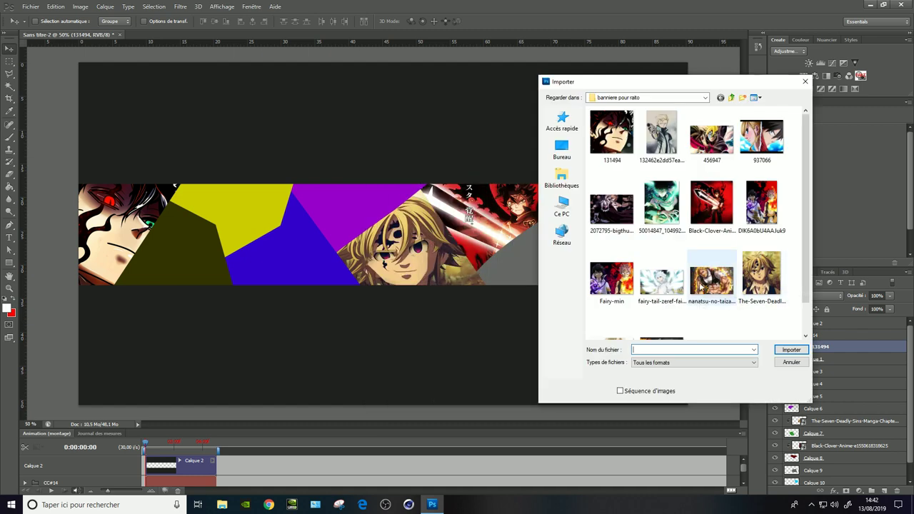
{"action": "double_click", "coordinate": [611, 279]}
{"action": "left_click_drag", "start_coordinate": [486, 250], "coordinate": [428, 276]}
{"action": "key", "text": "Return"}
Clip the Fairy-min image to the black shape on Calque 11 and position the pink-haired character in it
{"action": "scroll", "coordinate": [836, 401], "scroll_direction": "down", "scroll_amount": 2}
{"action": "left_click_drag", "start_coordinate": [814, 319], "coordinate": [815, 467]}
{"action": "right_click", "coordinate": [814, 469]}
{"action": "left_click", "coordinate": [829, 460]}
{"action": "left_click_drag", "start_coordinate": [662, 261], "coordinate": [666, 264]}
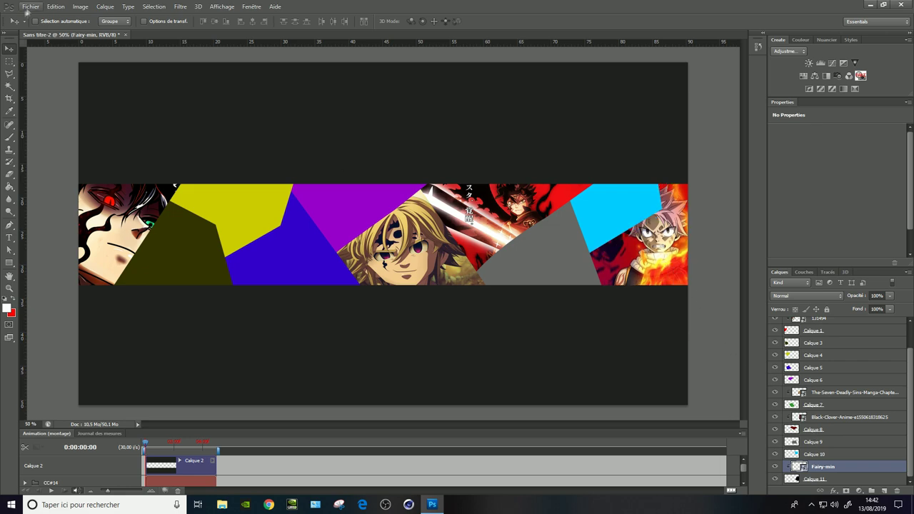
Import the nanatsu-no-taizai image and flip it horizontally
{"action": "left_click", "coordinate": [30, 6]}
{"action": "left_click", "coordinate": [53, 194]}
{"action": "double_click", "coordinate": [613, 207]}
{"action": "right_click", "coordinate": [486, 230]}
{"action": "left_click", "coordinate": [529, 362]}
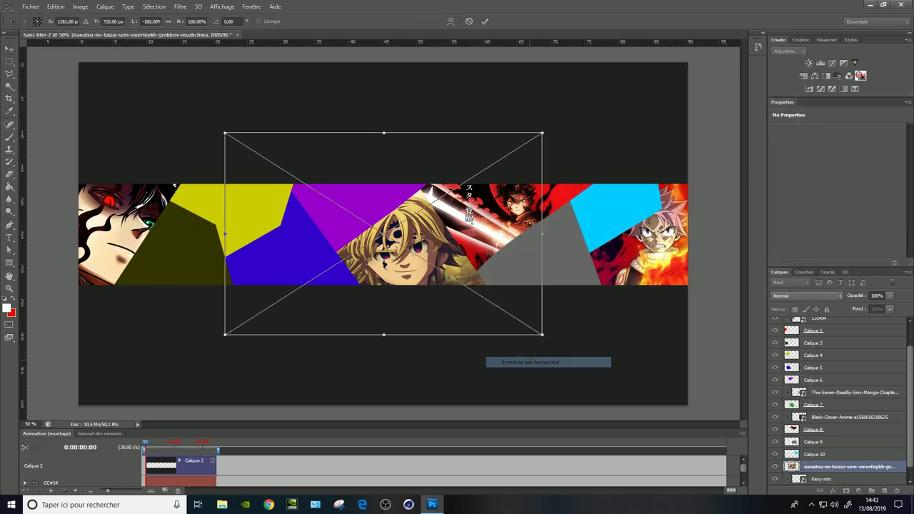
{"action": "key", "text": "Return"}
Scale down the nanatsu-no-taizai image, clip it to the olive shape on Calque 3, and position it there
{"action": "left_click_drag", "start_coordinate": [823, 338], "coordinate": [829, 343]}
{"action": "key", "text": "ctrl+t"}
{"action": "left_click_drag", "start_coordinate": [378, 143], "coordinate": [241, 202]}
{"action": "key", "text": "Return"}
{"action": "right_click", "coordinate": [850, 343]}
{"action": "left_click", "coordinate": [817, 150]}
{"action": "left_click_drag", "start_coordinate": [178, 243], "coordinate": [159, 262]}
{"action": "left_click", "coordinate": [30, 6]}
{"action": "left_click", "coordinate": [53, 159]}
{"action": "left_click_drag", "start_coordinate": [663, 77], "coordinate": [651, 87]}
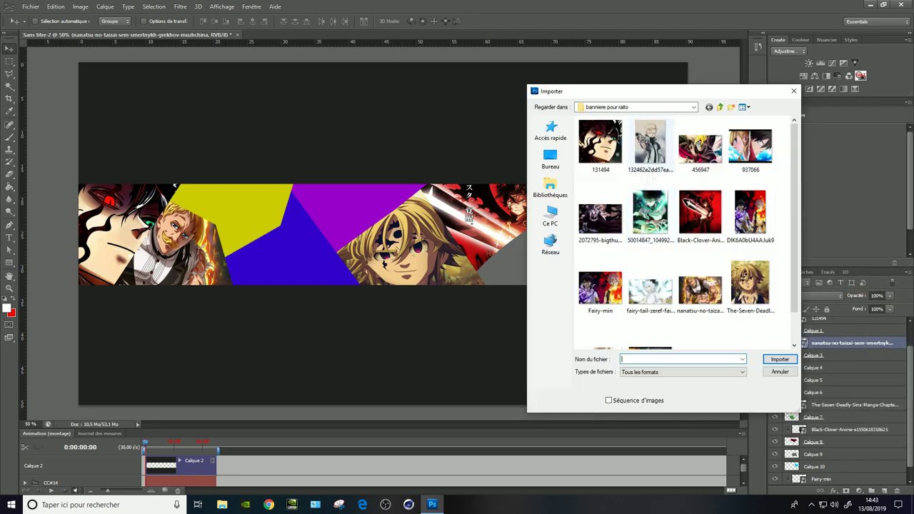
{"action": "scroll", "coordinate": [702, 222], "scroll_direction": "down", "scroll_amount": 1}
{"action": "double_click", "coordinate": [700, 250]}
{"action": "left_click", "coordinate": [493, 193]}
Import the 2072795-bigthumbnail image and enlarge it over the purple shape
{"action": "left_click", "coordinate": [30, 7]}
{"action": "left_click", "coordinate": [53, 159]}
{"action": "double_click", "coordinate": [600, 212]}
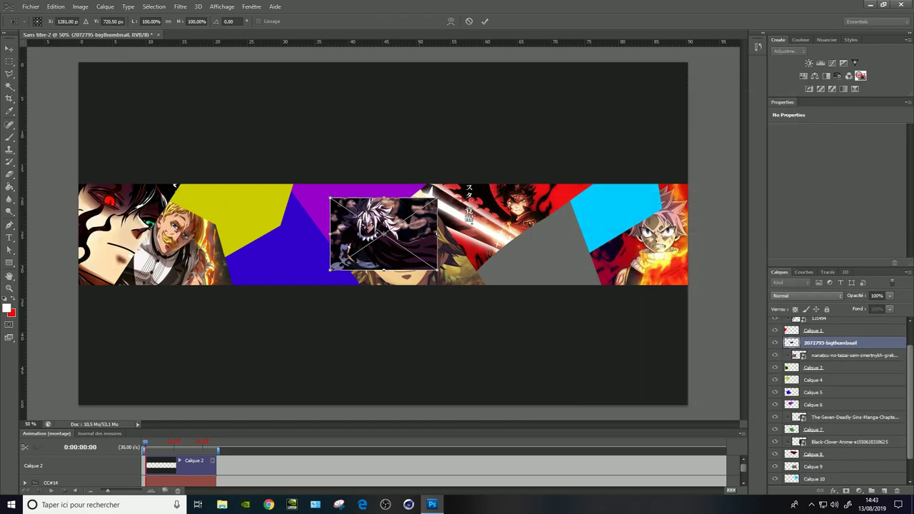
{"action": "left_click_drag", "start_coordinate": [330, 198], "coordinate": [292, 164]}
{"action": "key", "text": "Return"}
Place the 2072795-bigthumbnail layer directly above Calque 6, clip it to that purple shape and position the white-haired character in it
{"action": "left_click_drag", "start_coordinate": [829, 345], "coordinate": [814, 398]}
{"action": "right_click", "coordinate": [822, 392]}
{"action": "left_click", "coordinate": [821, 210]}
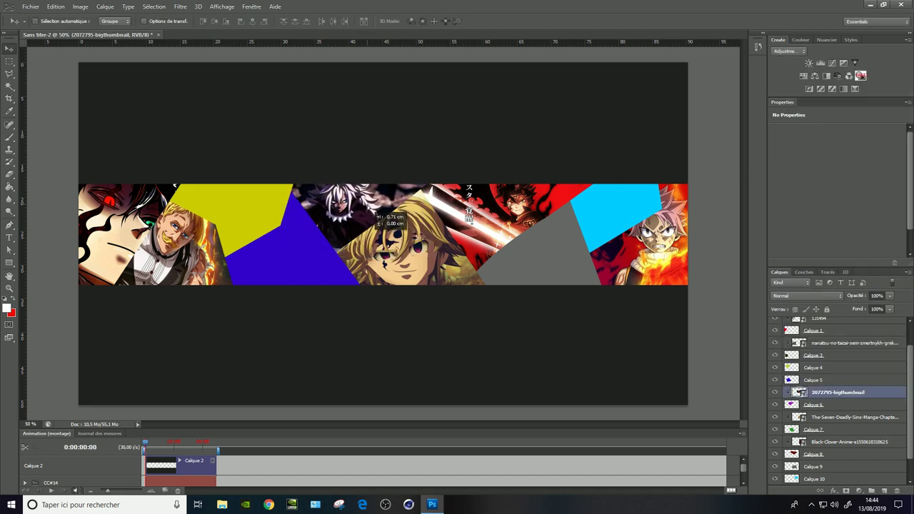
Import the thumb-350-988503 image and place it over the cyan shape near the banner's right end
{"action": "left_click", "coordinate": [29, 7]}
{"action": "left_click", "coordinate": [43, 164]}
{"action": "scroll", "coordinate": [628, 229], "scroll_direction": "down", "scroll_amount": 1}
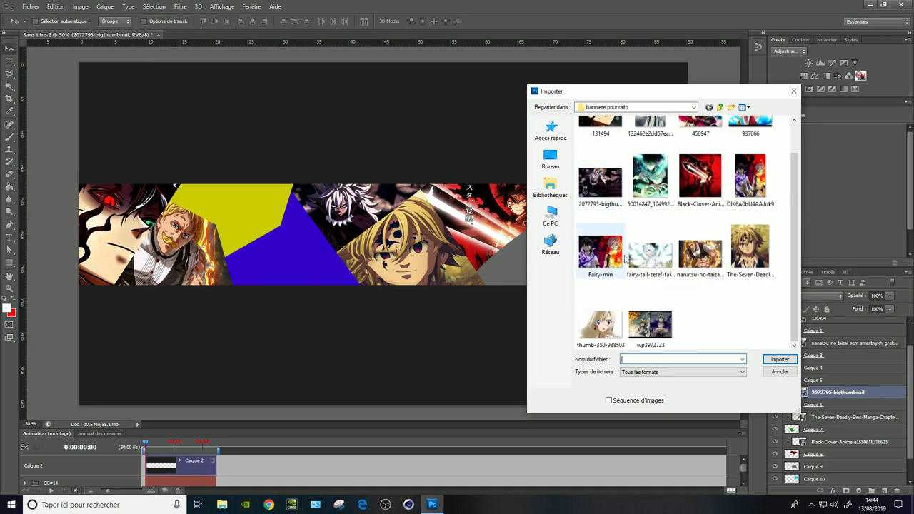
{"action": "double_click", "coordinate": [646, 321]}
{"action": "left_click_drag", "start_coordinate": [417, 256], "coordinate": [619, 221]}
{"action": "key", "text": "Return"}
Stack the thumb-350-988503 layer above Calque 10, clip it to the cyan shape and fine-tune its position
{"action": "left_click_drag", "start_coordinate": [829, 380], "coordinate": [822, 442]}
{"action": "right_click", "coordinate": [822, 441]}
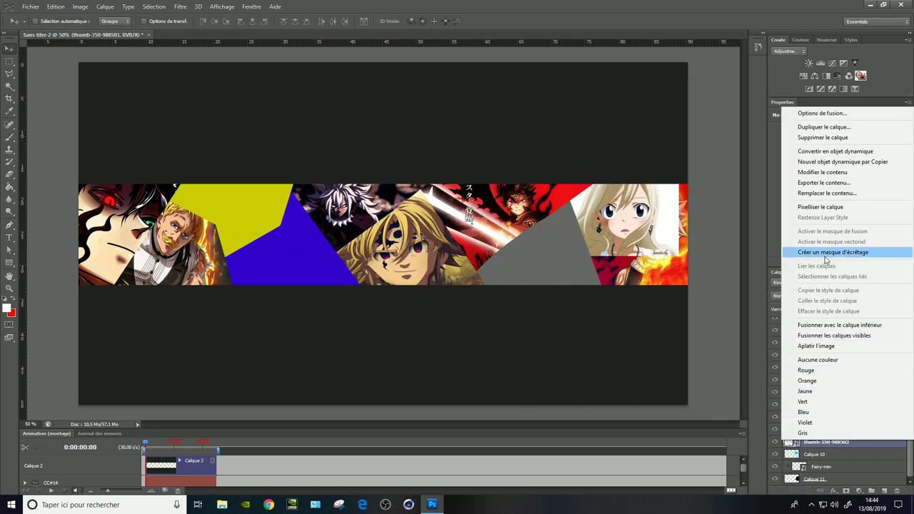
{"action": "left_click", "coordinate": [817, 248]}
{"action": "left_click_drag", "start_coordinate": [616, 215], "coordinate": [617, 212]}
Import the 456947 image and place it on the canvas
{"action": "left_click", "coordinate": [30, 6]}
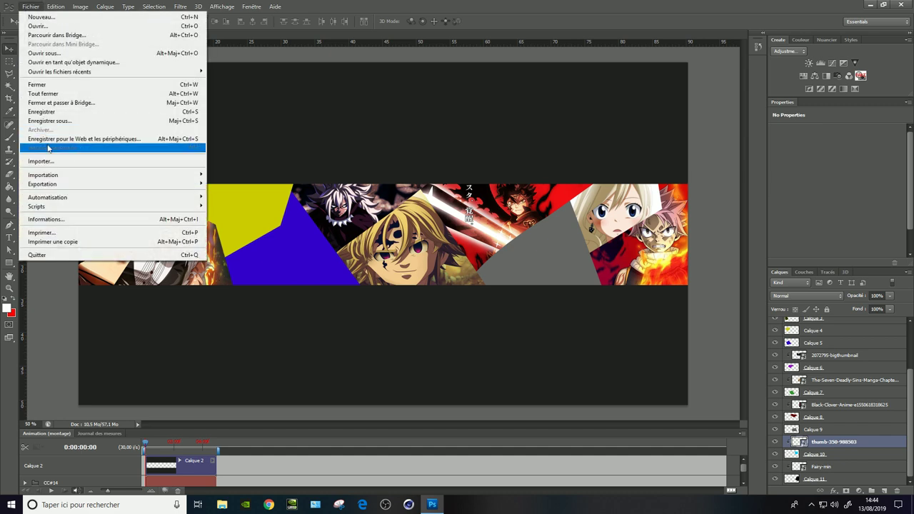
{"action": "left_click", "coordinate": [43, 137]}
{"action": "scroll", "coordinate": [714, 277], "scroll_direction": "up", "scroll_amount": 1}
{"action": "double_click", "coordinate": [696, 150]}
{"action": "key", "text": "Return"}
Clip the 456947 image to the blue shape on Calque 5 and resize it to frame the blond character
{"action": "right_click", "coordinate": [814, 343]}
{"action": "left_click", "coordinate": [833, 149]}
{"action": "key", "text": "ctrl+t"}
{"action": "left_click_drag", "start_coordinate": [385, 286], "coordinate": [362, 317]}
{"action": "key", "text": "Return"}
Import the image whose name starts with 132462e2dd57ea and place it over the grey shape
{"action": "left_click", "coordinate": [30, 6]}
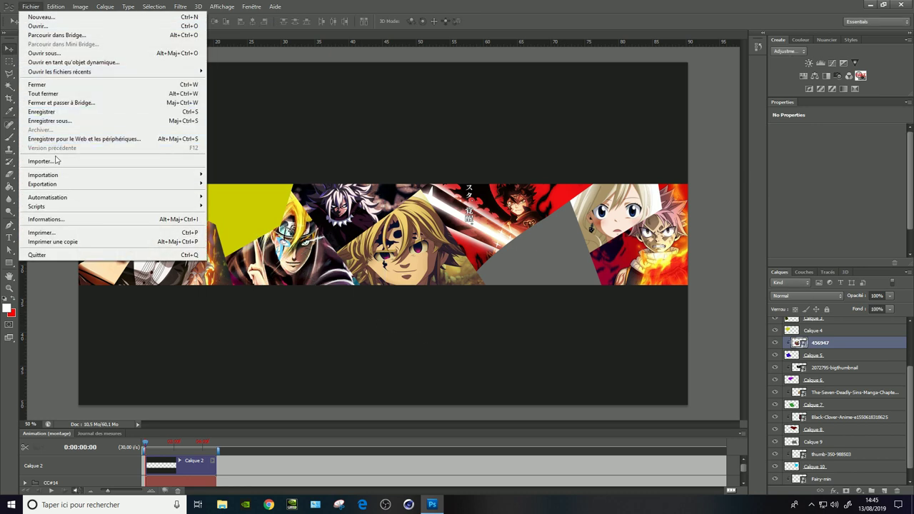
{"action": "left_click", "coordinate": [43, 137]}
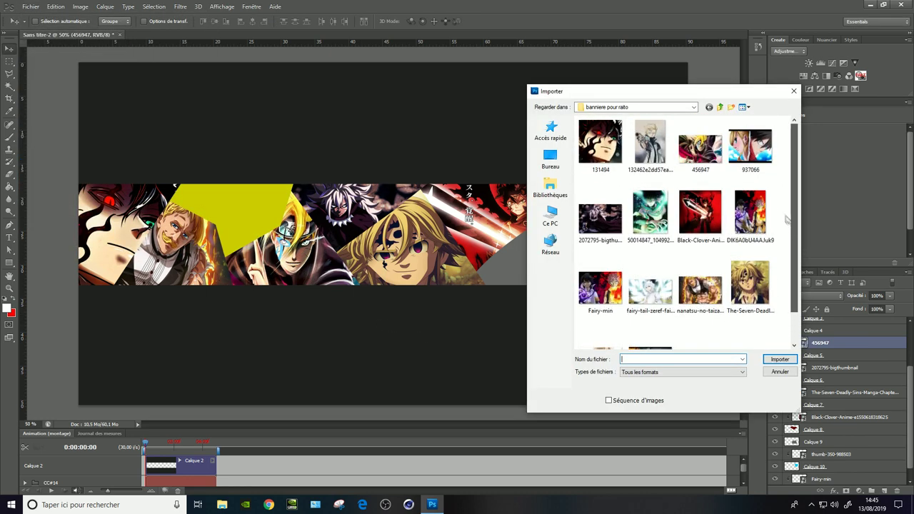
{"action": "double_click", "coordinate": [649, 159]}
{"action": "left_click_drag", "start_coordinate": [649, 159], "coordinate": [586, 307]}
{"action": "key", "text": "Return"}
Move the 132462e2dd57ea image layer above Calque 9 and clip it to the grey shape
{"action": "left_click_drag", "start_coordinate": [850, 342], "coordinate": [850, 421]}
{"action": "right_click", "coordinate": [850, 418]}
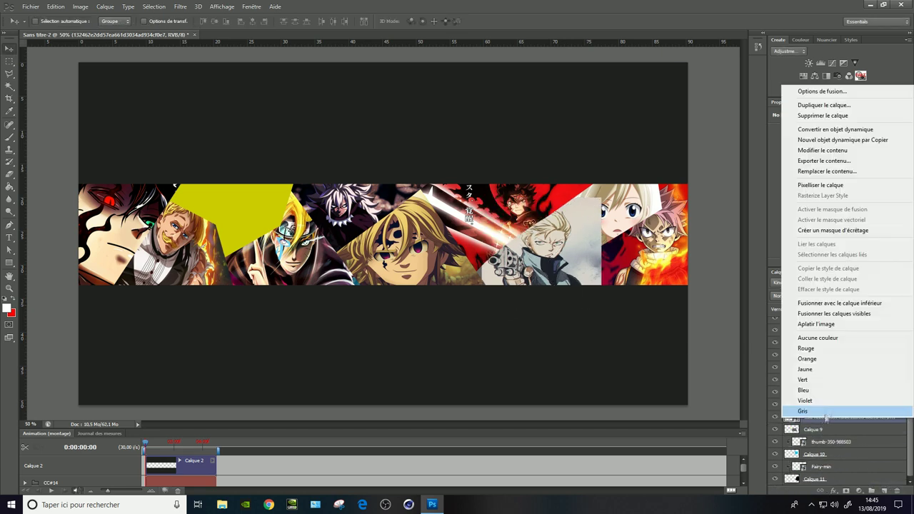
{"action": "left_click", "coordinate": [807, 234]}
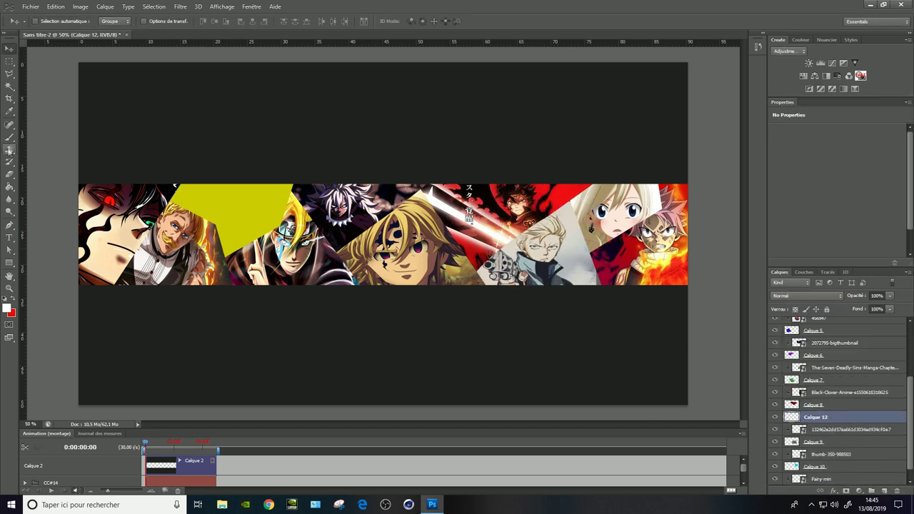
Delete the empty layer Calque 12 and resize the gunman image inside the grey shape
{"action": "left_click", "coordinate": [896, 491]}
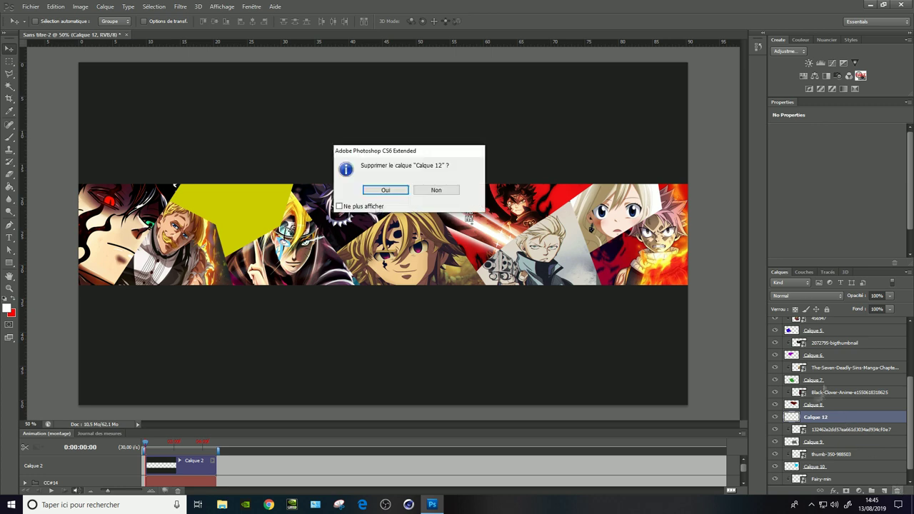
{"action": "key", "text": "Return"}
{"action": "key", "text": "ctrl+t"}
{"action": "left_click_drag", "start_coordinate": [616, 353], "coordinate": [645, 321]}
{"action": "key", "text": "Return"}
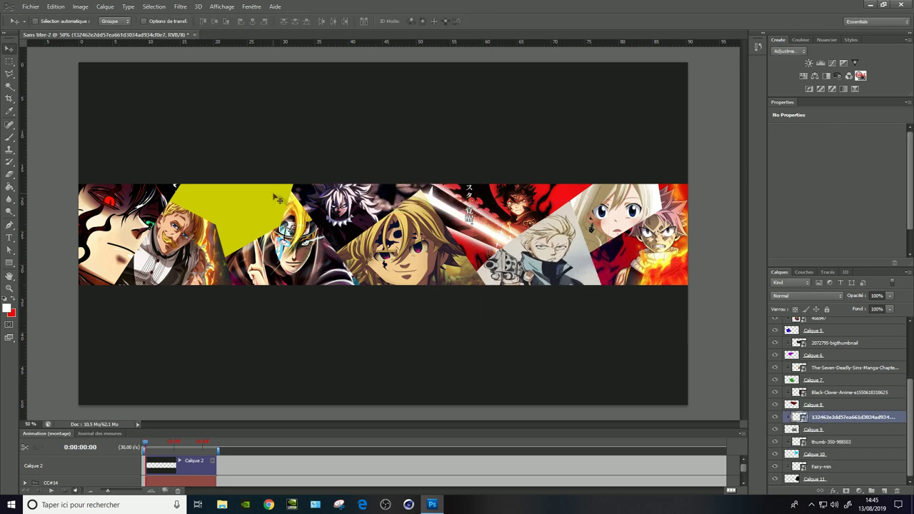
Import the fairy-tail-zeref-fairy-heart image and place it on the canvas
{"action": "left_click", "coordinate": [30, 7]}
{"action": "left_click", "coordinate": [42, 162]}
{"action": "left_click", "coordinate": [645, 286]}
{"action": "left_click", "coordinate": [778, 359]}
{"action": "right_click", "coordinate": [468, 180]}
{"action": "left_click", "coordinate": [527, 374]}
{"action": "key", "text": "Return"}
Move the fairy-tail-zeref image above Calque 4, clip it to the yellow shape and scale it to fit there
{"action": "left_click_drag", "start_coordinate": [850, 417], "coordinate": [829, 347]}
{"action": "right_click", "coordinate": [851, 348]}
{"action": "left_click", "coordinate": [793, 157]}
{"action": "key", "text": "ctrl+t"}
{"action": "left_click_drag", "start_coordinate": [397, 323], "coordinate": [327, 275]}
{"action": "key", "text": "Return"}
Add a white outer stroke to the Calque 1 shape through its layer style
{"action": "scroll", "coordinate": [835, 400], "scroll_direction": "up", "scroll_amount": 2}
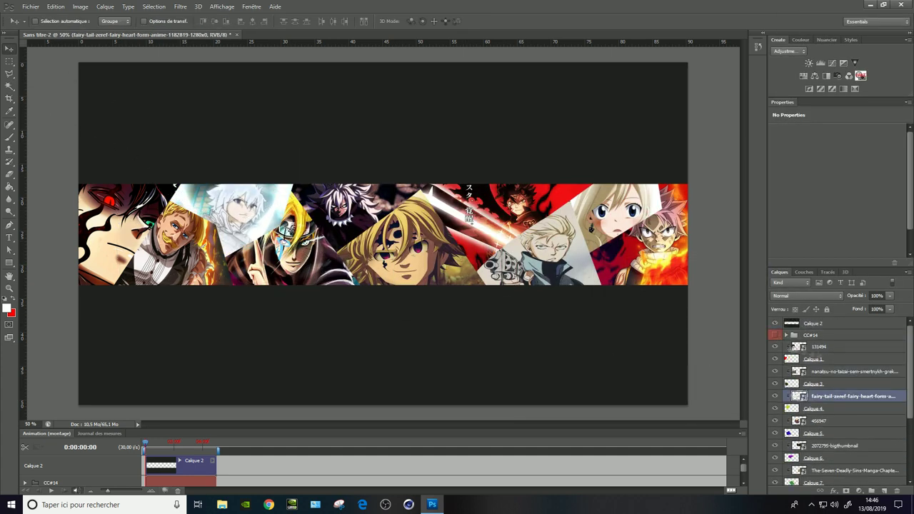
{"action": "double_click", "coordinate": [793, 348]}
{"action": "left_click", "coordinate": [561, 298]}
{"action": "left_click", "coordinate": [658, 241]}
{"action": "left_click", "coordinate": [772, 147]}
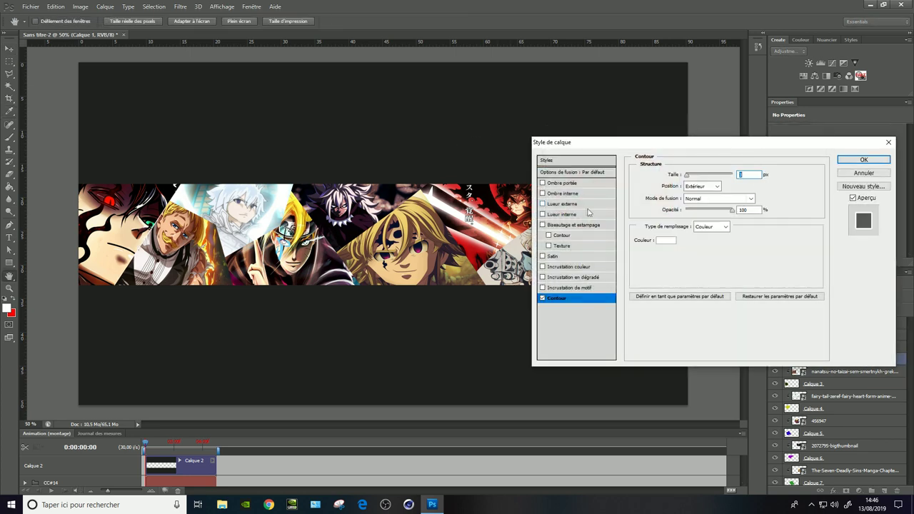
Try a black inner glow in Superposition mode on Calque 1
{"action": "left_click", "coordinate": [562, 214]}
{"action": "left_click", "coordinate": [665, 208]}
{"action": "left_click", "coordinate": [782, 147]}
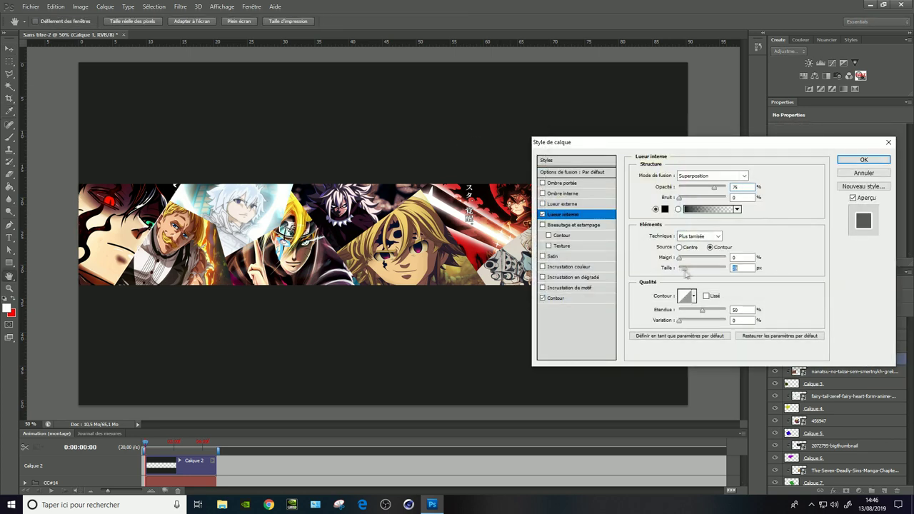
Give Calque 1 a black inner shadow in Produit mode at 75% opacity with 5 px distance, and copy its layer style
{"action": "left_click", "coordinate": [562, 194]}
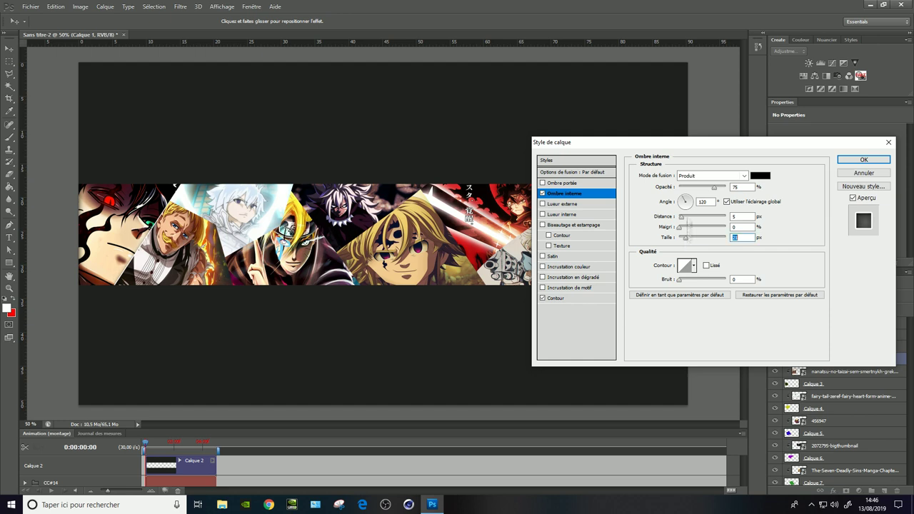
{"action": "left_click", "coordinate": [864, 159]}
{"action": "right_click", "coordinate": [815, 355]}
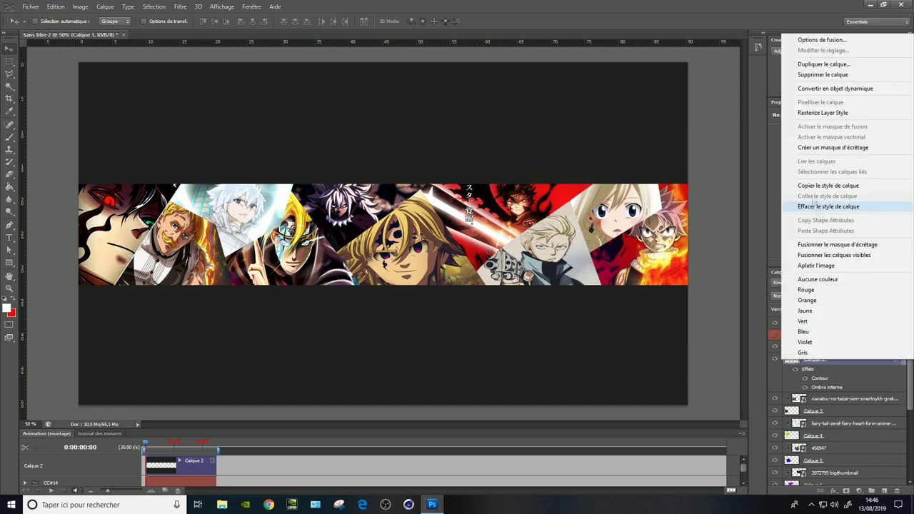
{"action": "left_click", "coordinate": [829, 183]}
Select the remaining shape layers from Calque 3 down to Calque 11 and paste the copied layer style onto them
{"action": "scroll", "coordinate": [836, 400], "scroll_direction": "down", "scroll_amount": 1}
{"action": "right_click", "coordinate": [814, 384]}
{"action": "left_click", "coordinate": [840, 409], "text": "ctrl"}
{"action": "left_click", "coordinate": [840, 433], "text": "ctrl"}
{"action": "left_click", "coordinate": [841, 458], "text": "ctrl"}
{"action": "scroll", "coordinate": [844, 408], "scroll_direction": "down", "scroll_amount": 4}
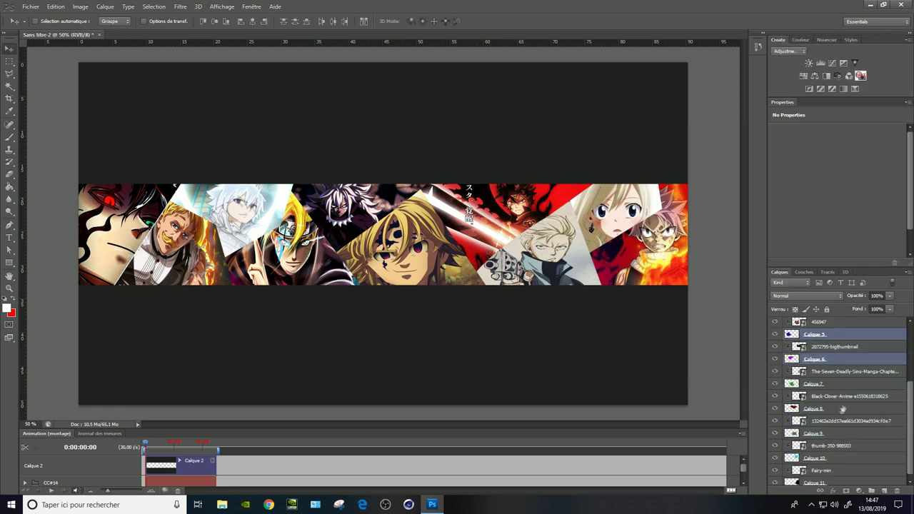
{"action": "right_click", "coordinate": [848, 459]}
{"action": "left_click", "coordinate": [822, 278]}
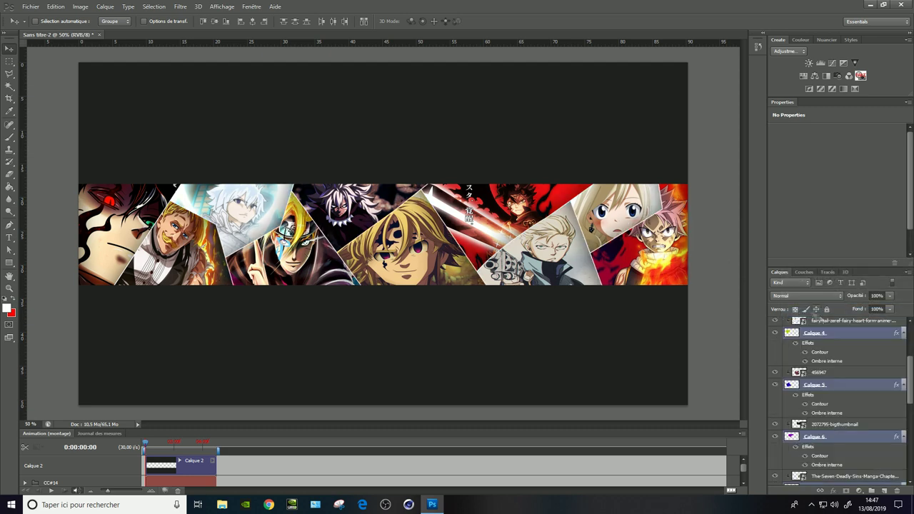
Collapse the layer effects, select all shape layers with their clipped images and merge them into a single layer
{"action": "scroll", "coordinate": [815, 383], "scroll_direction": "up", "scroll_amount": 3}
{"action": "left_click", "coordinate": [815, 383]}
{"action": "scroll", "coordinate": [904, 458], "scroll_direction": "down", "scroll_amount": 5}
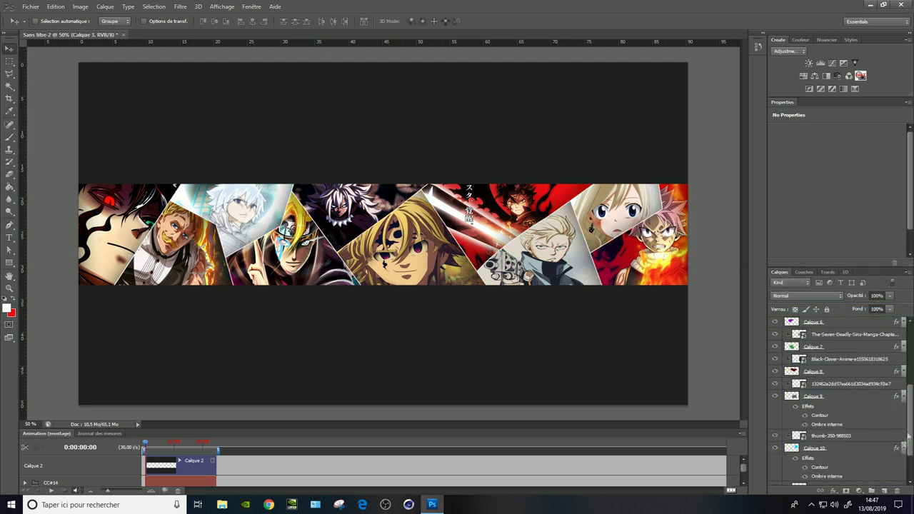
{"action": "left_click", "coordinate": [901, 467]}
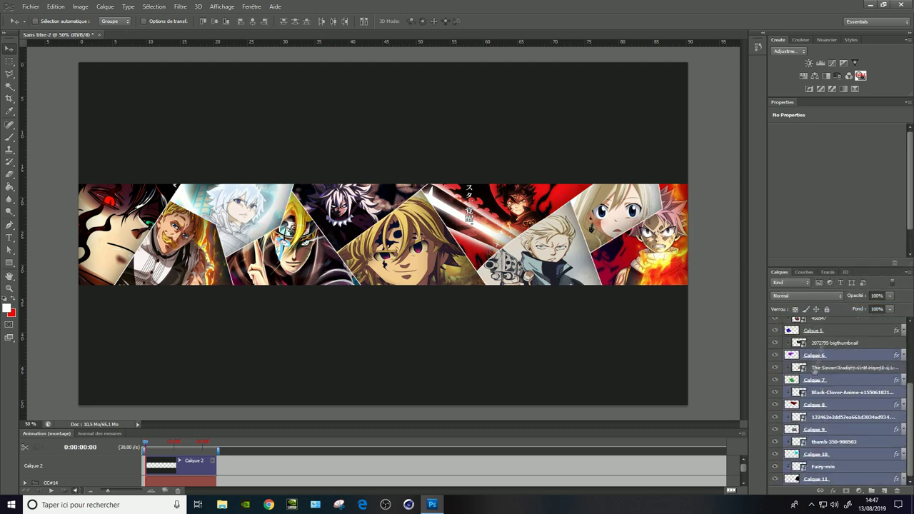
{"action": "scroll", "coordinate": [815, 367], "scroll_direction": "up", "scroll_amount": 3}
{"action": "left_click", "coordinate": [820, 372], "text": "shift"}
{"action": "scroll", "coordinate": [813, 321], "scroll_direction": "up", "scroll_amount": 2}
Show the CC#14 adjustment group and set its opacity to 50%
{"action": "left_click", "coordinate": [786, 335]}
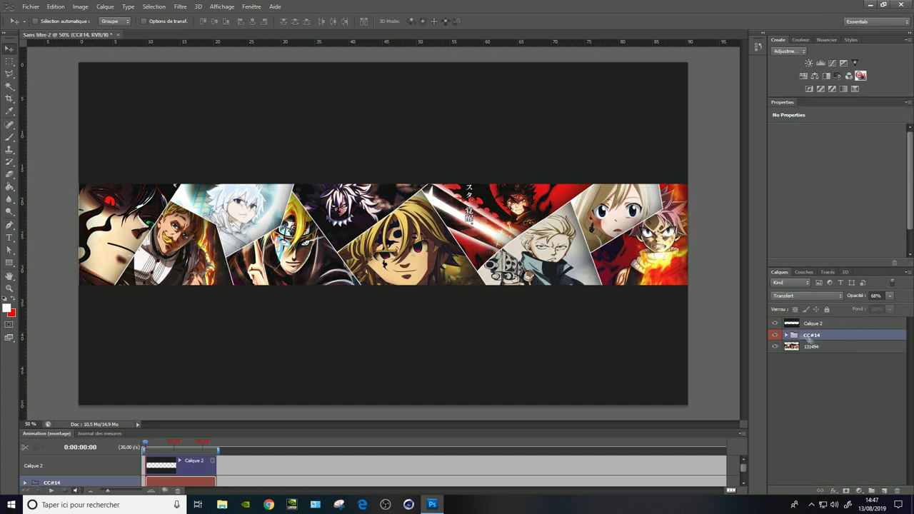
{"action": "left_click_drag", "start_coordinate": [890, 300], "coordinate": [873, 310]}
Browse the GFX and mage folders for a texture image to import
{"action": "left_click", "coordinate": [30, 6]}
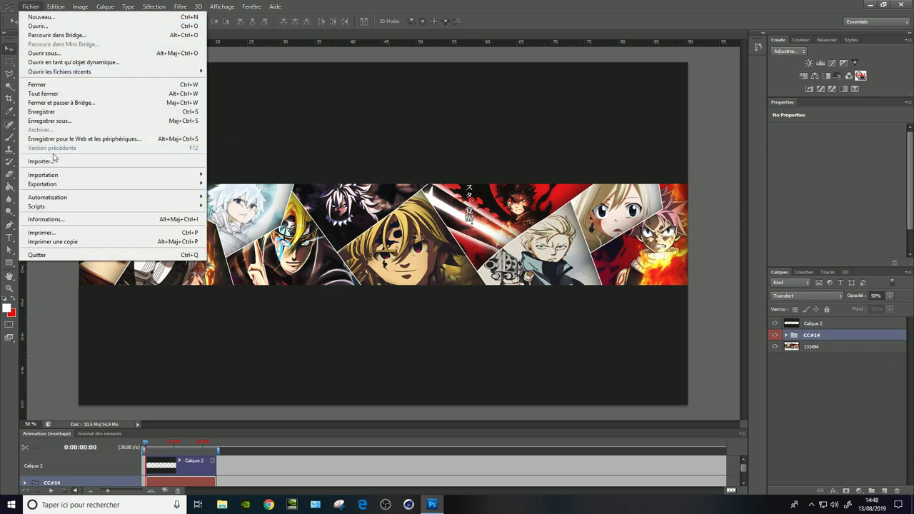
{"action": "left_click", "coordinate": [43, 163]}
{"action": "scroll", "coordinate": [679, 229], "scroll_direction": "down", "scroll_amount": 1}
{"action": "left_click", "coordinate": [551, 157]}
{"action": "double_click", "coordinate": [700, 287]}
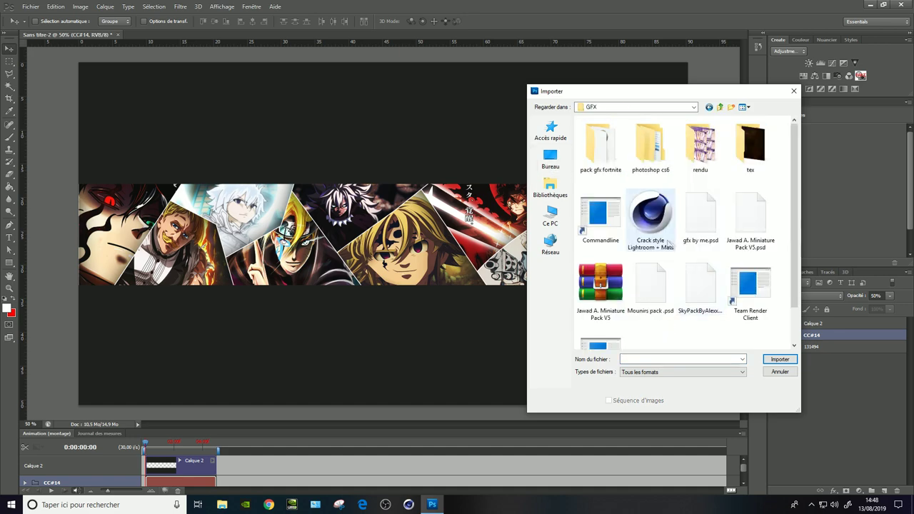
{"action": "key", "text": "BackSpace"}
{"action": "double_click", "coordinate": [600, 243]}
{"action": "scroll", "coordinate": [773, 296], "scroll_direction": "down", "scroll_amount": 5}
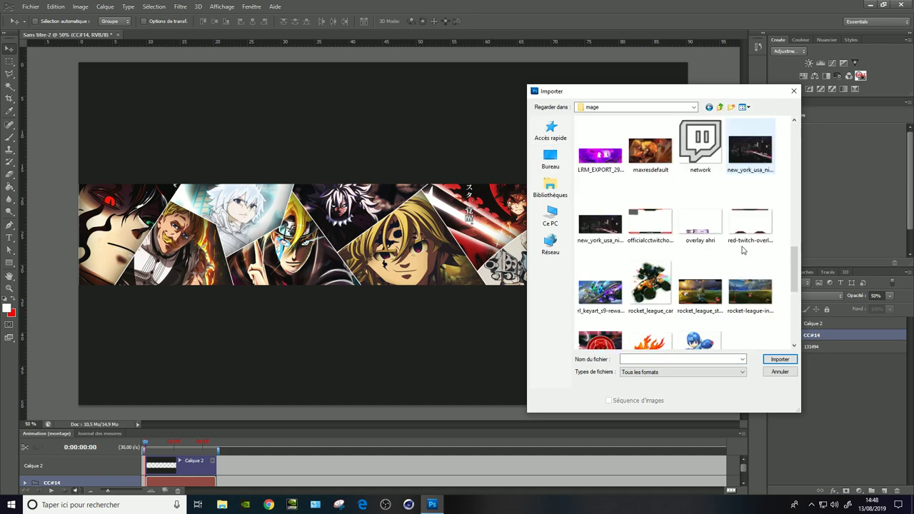
{"action": "scroll", "coordinate": [775, 295], "scroll_direction": "up", "scroll_amount": 10}
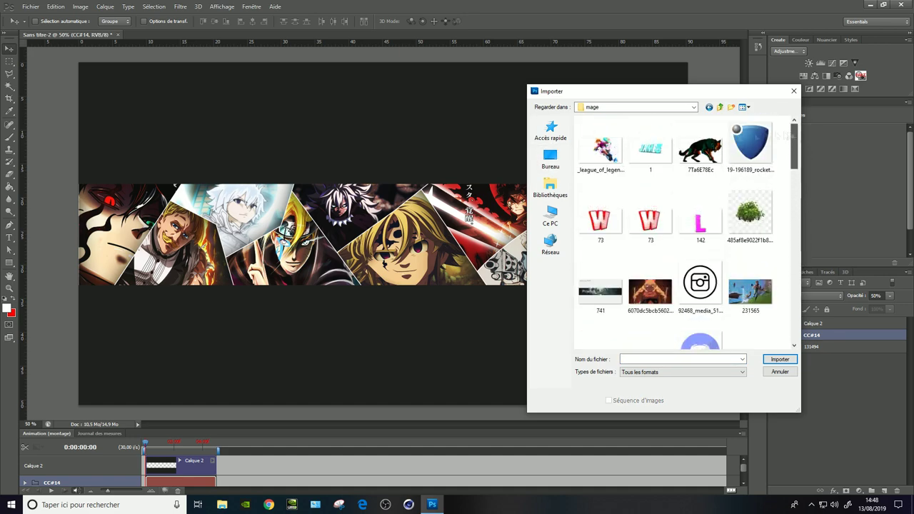
Import Ressource 1 from the TUTO GFX 16042019 folder and stretch it across the full width of the banner
{"action": "key", "text": "BackSpace"}
{"action": "double_click", "coordinate": [651, 320]}
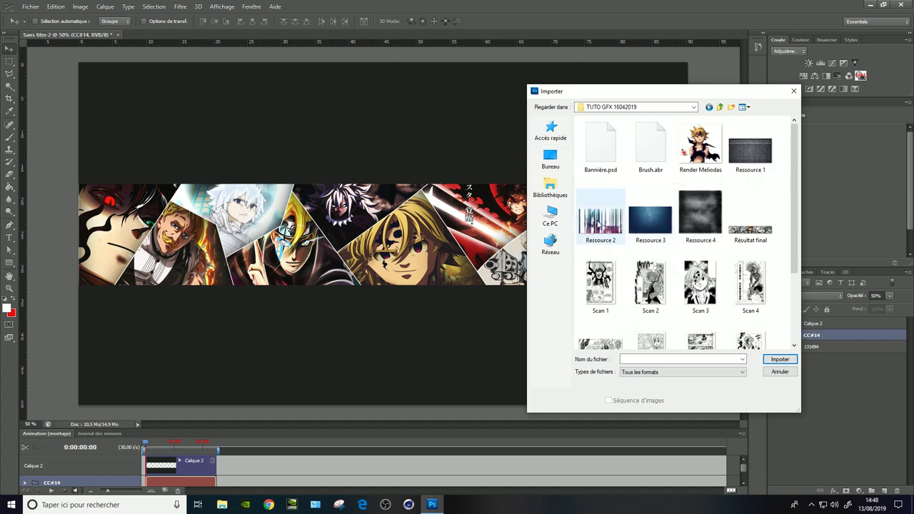
{"action": "double_click", "coordinate": [750, 150]}
{"action": "left_click_drag", "start_coordinate": [613, 233], "coordinate": [690, 233]}
{"action": "left_click_drag", "start_coordinate": [153, 233], "coordinate": [79, 232]}
{"action": "key", "text": "Return"}
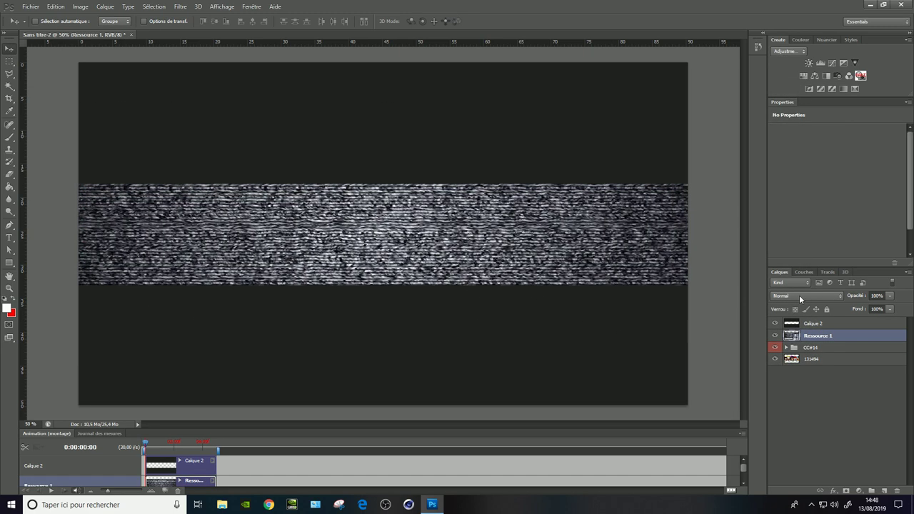
Set the Ressource 1 texture to the Incrustation blend mode at 44% opacity
{"action": "left_click", "coordinate": [800, 295]}
{"action": "left_click", "coordinate": [808, 178]}
{"action": "left_click_drag", "start_coordinate": [876, 310], "coordinate": [851, 314]}
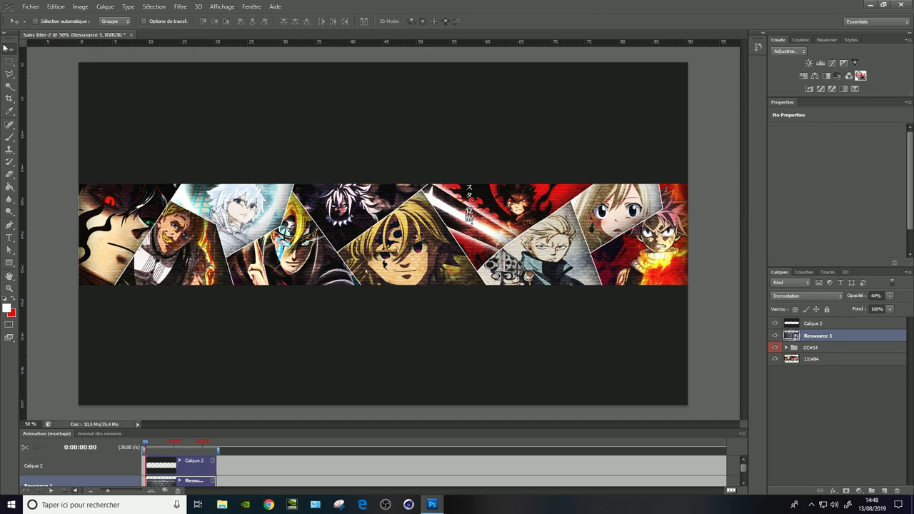
Switch to Chrome, search Google Images for "natsu png" and open the Natsu Dragneel Gray Fullbuster picture
{"action": "key", "text": "alt+Tab"}
{"action": "type", "text": "natsu png"}
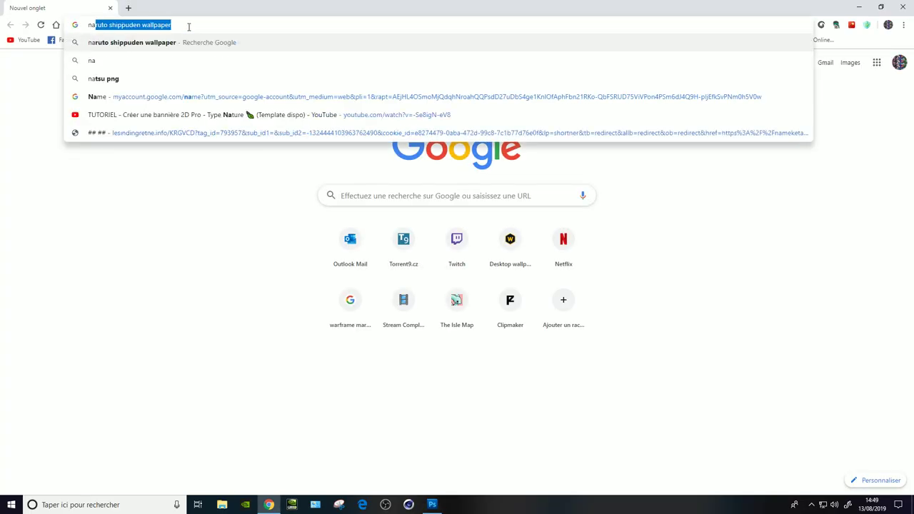
{"action": "key", "text": "Return"}
{"action": "left_click", "coordinate": [130, 96]}
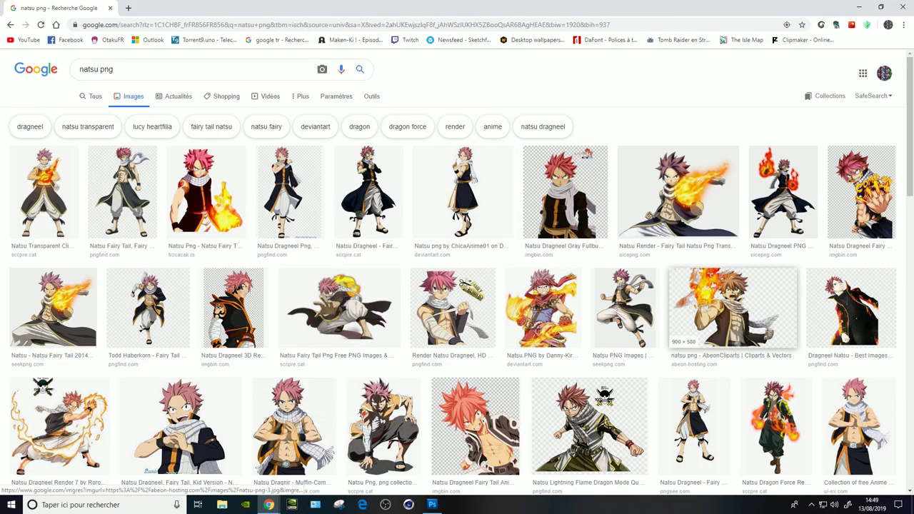
{"action": "left_click", "coordinate": [565, 192]}
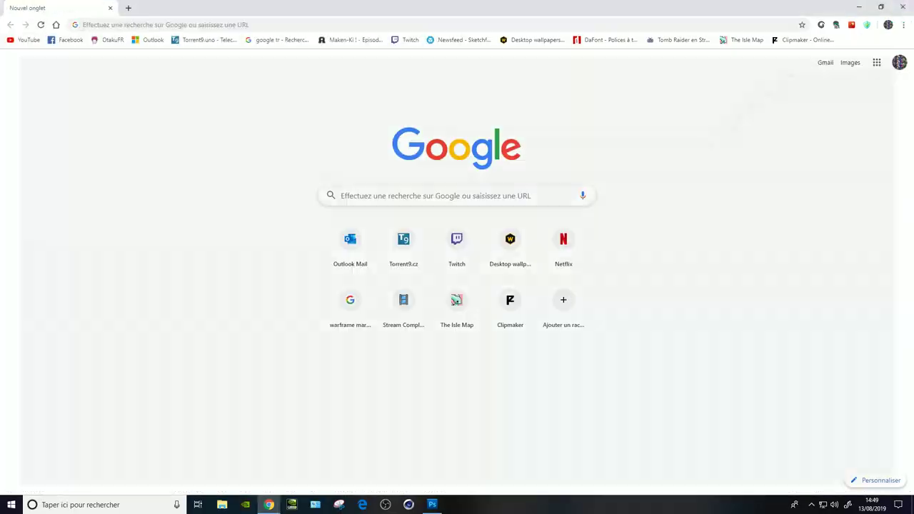
Return to Photoshop, import the imgbin-natsu-dragneel image at the banner's centre and rasterize its layer
{"action": "key", "text": "alt+Tab"}
{"action": "left_click", "coordinate": [30, 6]}
{"action": "left_click", "coordinate": [50, 146]}
{"action": "double_click", "coordinate": [695, 278]}
{"action": "right_click", "coordinate": [843, 336]}
Try to clear the Natsu image's checkerboard background with the Magic Wand, and delete the image layer
{"action": "key", "text": "w"}
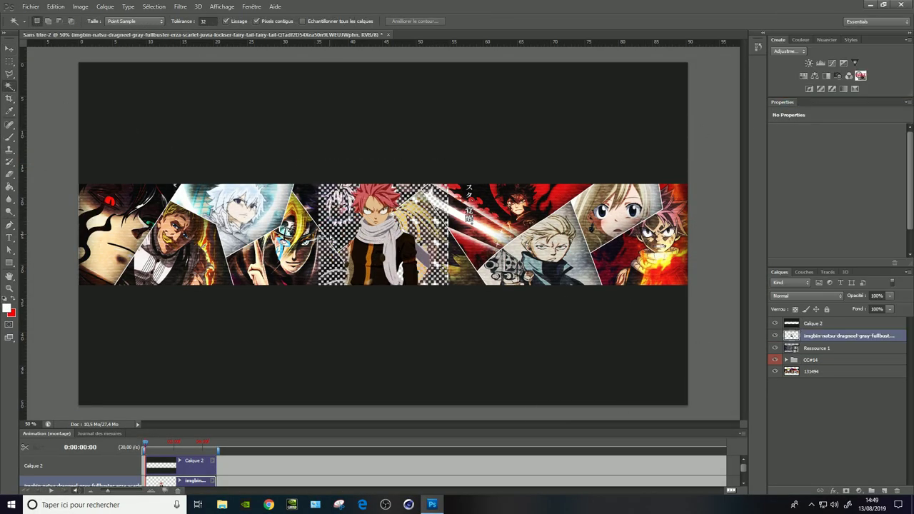
{"action": "key", "text": "ctrl+1"}
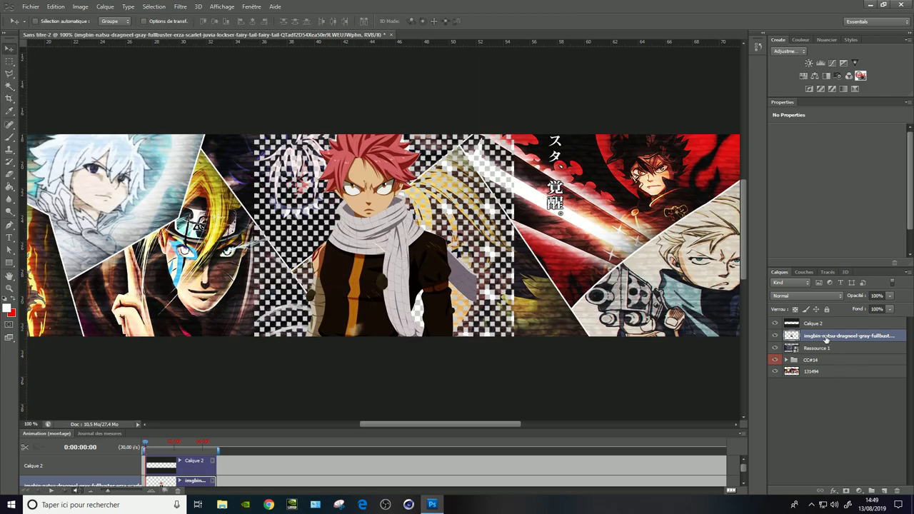
{"action": "key", "text": "Delete"}
Switch to Chrome and search Google Images for "asta png"
{"action": "left_click", "coordinate": [30, 6]}
{"action": "left_click", "coordinate": [50, 146]}
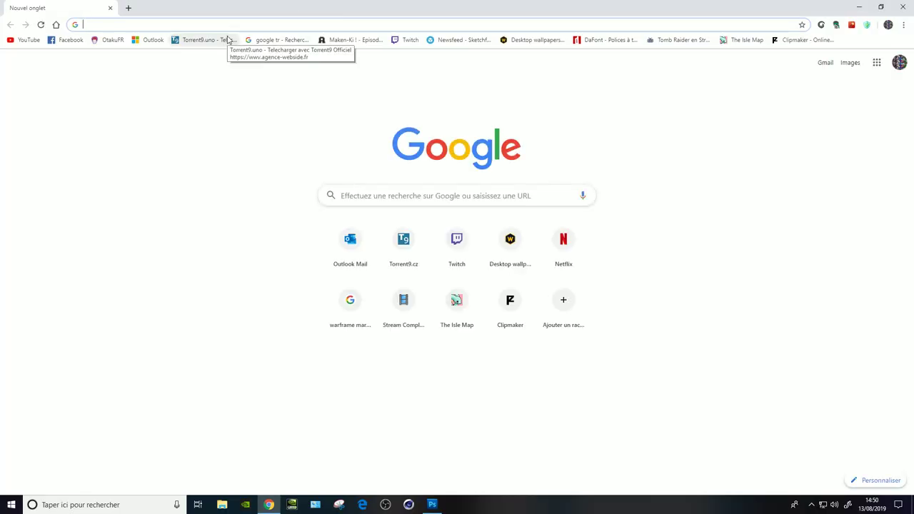
{"action": "type", "text": "asta png"}
{"action": "key", "text": "Return"}
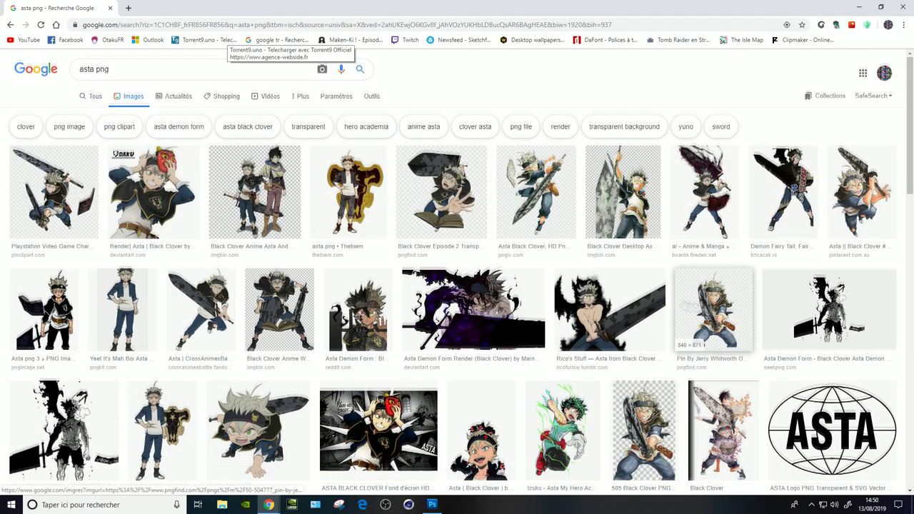
Look through the image results and open the picture of the grinning character in a straw hat and red jacket
{"action": "scroll", "coordinate": [63, 202], "scroll_direction": "down", "scroll_amount": 3}
{"action": "scroll", "coordinate": [272, 183], "scroll_direction": "up", "scroll_amount": 2}
{"action": "scroll", "coordinate": [271, 183], "scroll_direction": "down", "scroll_amount": 5}
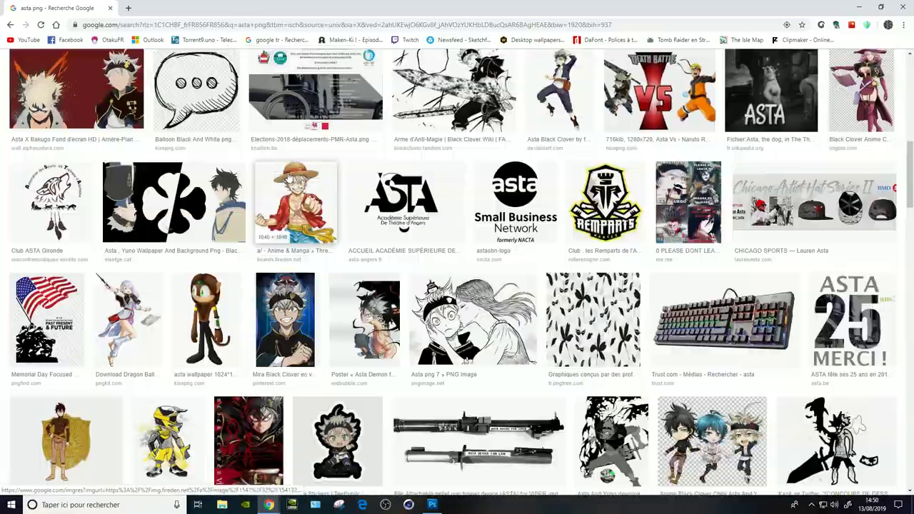
{"action": "left_click", "coordinate": [296, 204]}
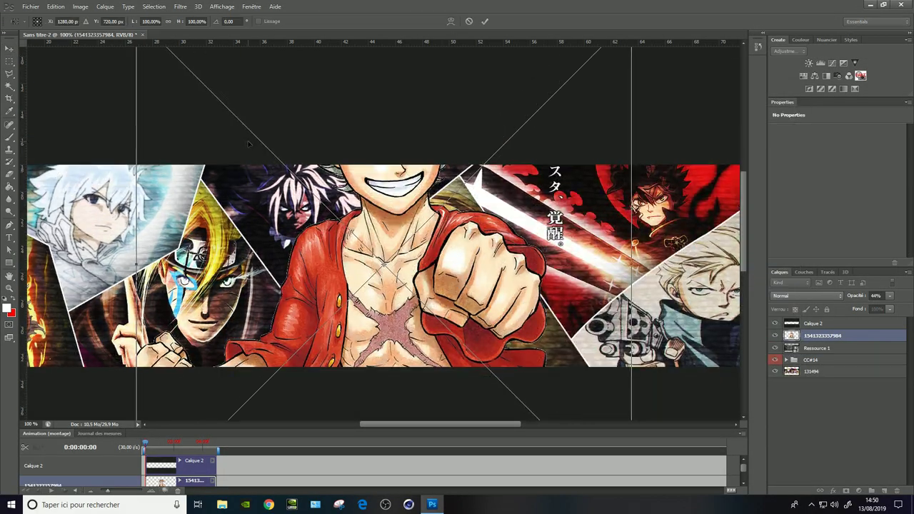
{"action": "left_click_drag", "start_coordinate": [173, 90], "coordinate": [329, 278]}
{"action": "left_click_drag", "start_coordinate": [407, 328], "coordinate": [373, 226]}
{"action": "key", "text": "Return"}
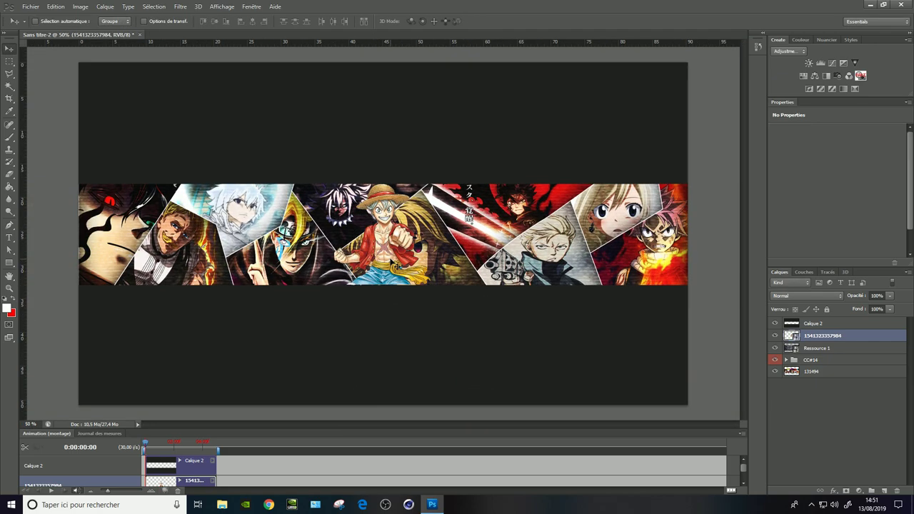
Trace a closed Pen path around the straw-hat character, leaving a thin margin and closing it below the banner
{"action": "scroll", "coordinate": [398, 293], "scroll_direction": "up", "scroll_amount": 2}
{"action": "scroll", "coordinate": [341, 348], "scroll_direction": "down", "scroll_amount": 1}
{"action": "key", "text": "p"}
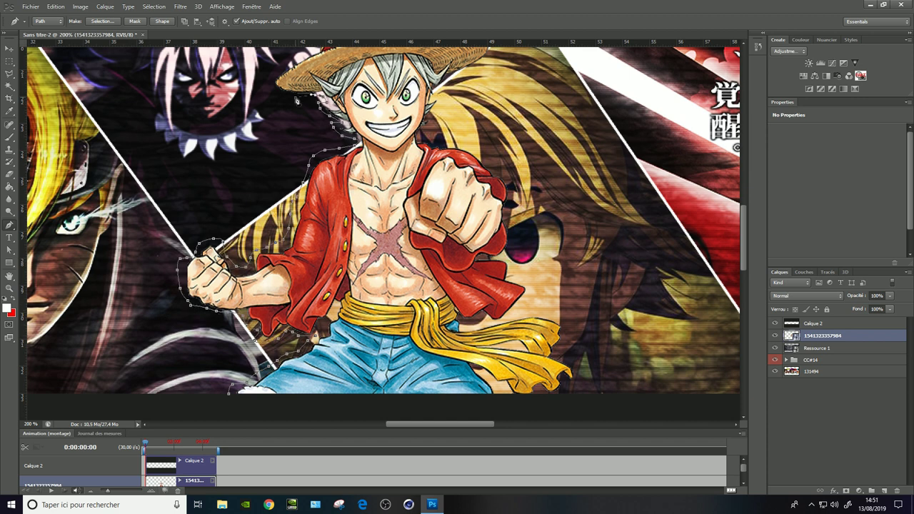
{"action": "scroll", "coordinate": [384, 229], "scroll_direction": "up", "scroll_amount": 2}
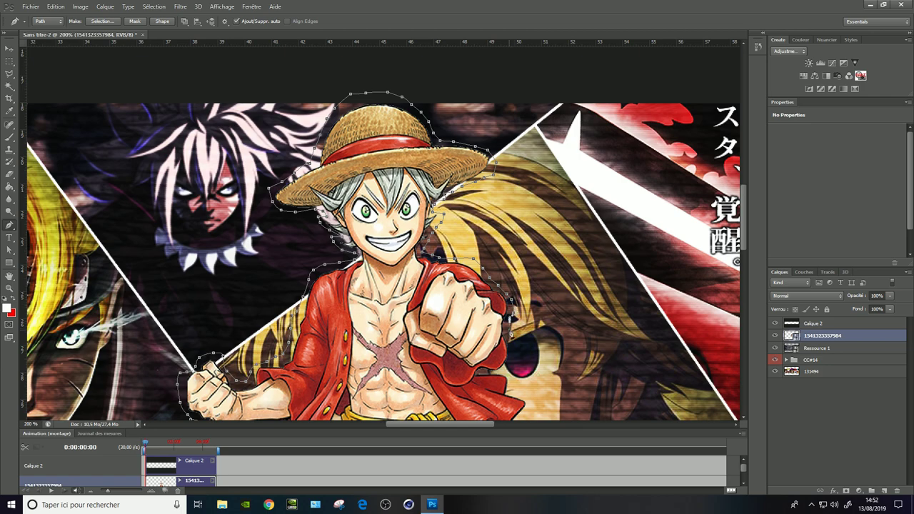
{"action": "scroll", "coordinate": [384, 229], "scroll_direction": "down", "scroll_amount": 2}
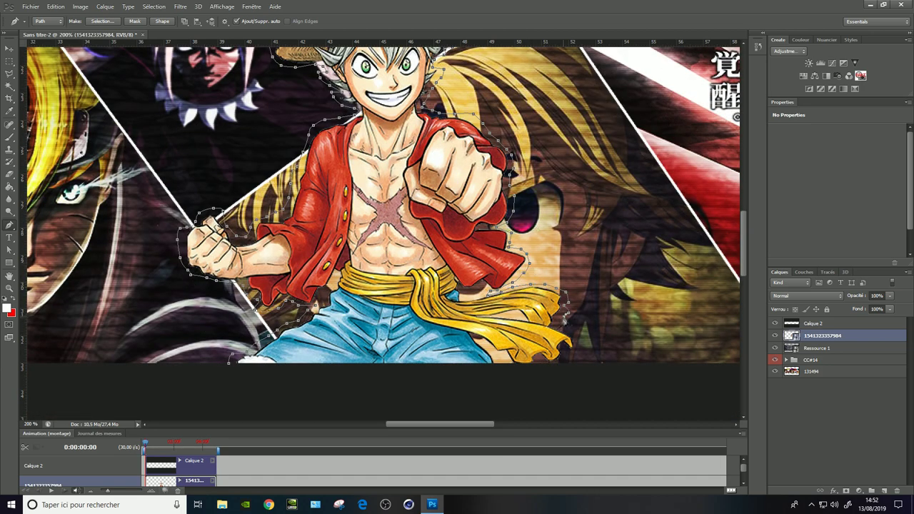
{"action": "left_click", "coordinate": [232, 370]}
{"action": "right_click", "coordinate": [264, 361]}
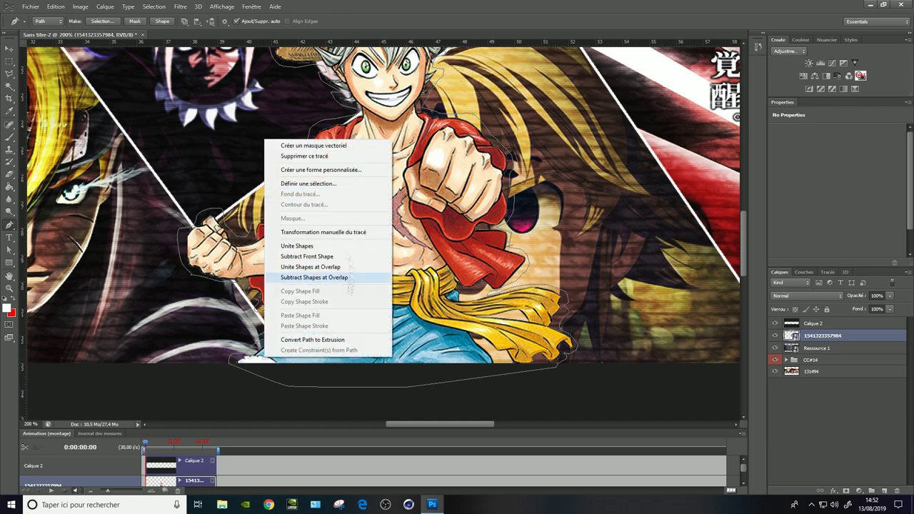
{"action": "left_click", "coordinate": [308, 192]}
{"action": "right_click", "coordinate": [325, 191]}
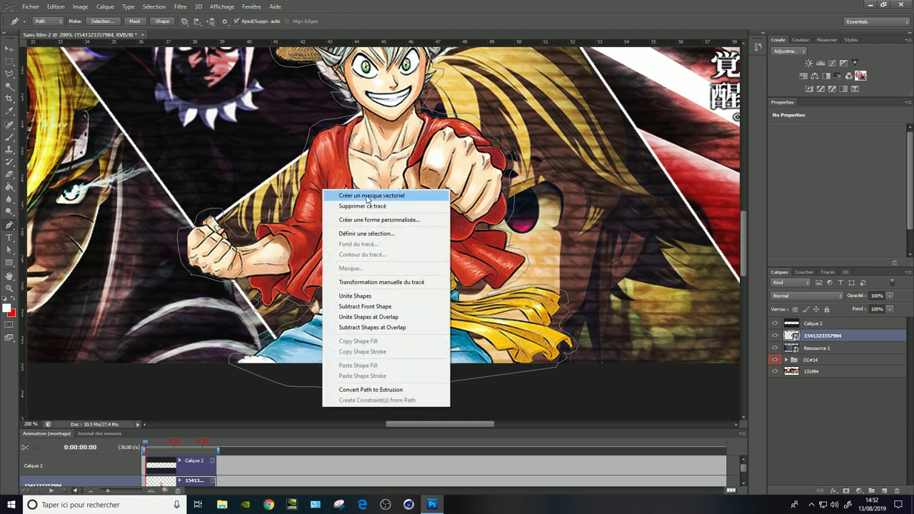
{"action": "left_click", "coordinate": [351, 196]}
{"action": "right_click", "coordinate": [388, 216]}
Rasterize the masked character layer and clear the traced path's outline from the canvas
{"action": "left_click", "coordinate": [808, 339]}
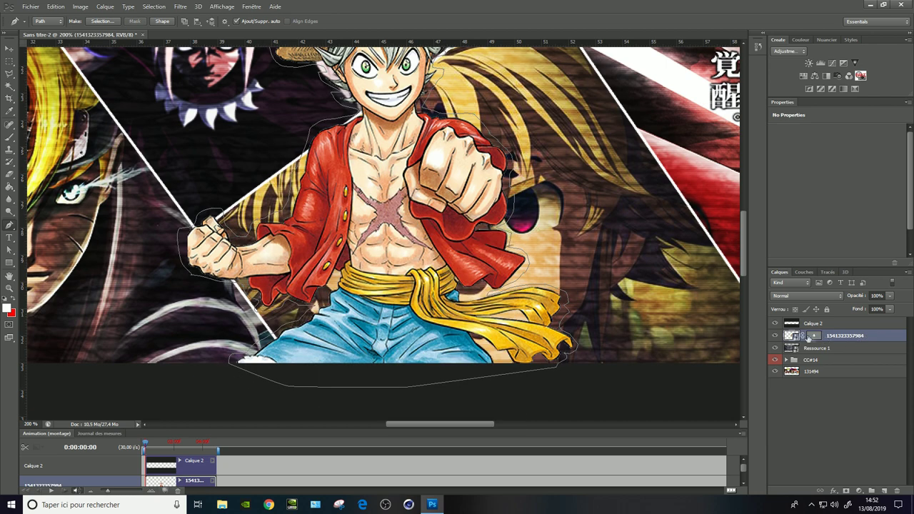
{"action": "left_click", "coordinate": [260, 241]}
{"action": "key", "text": "w"}
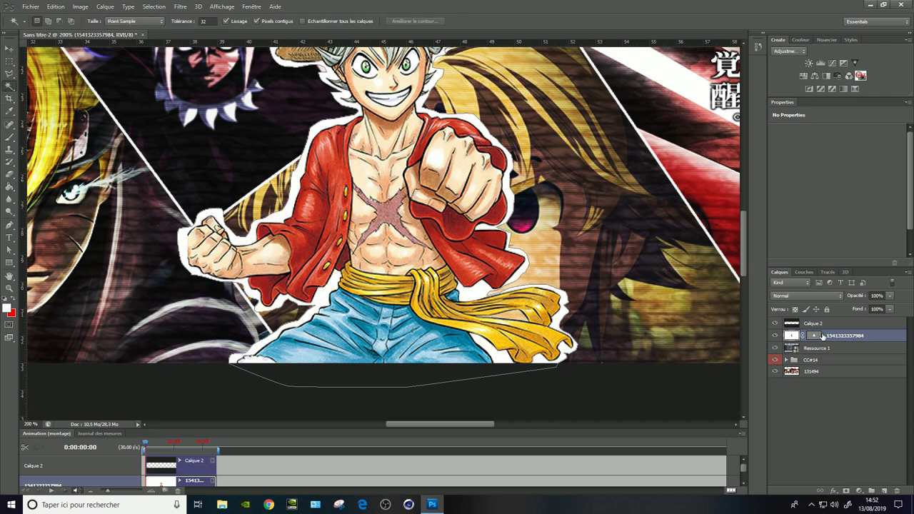
{"action": "left_click", "coordinate": [9, 225]}
{"action": "right_click", "coordinate": [338, 75]}
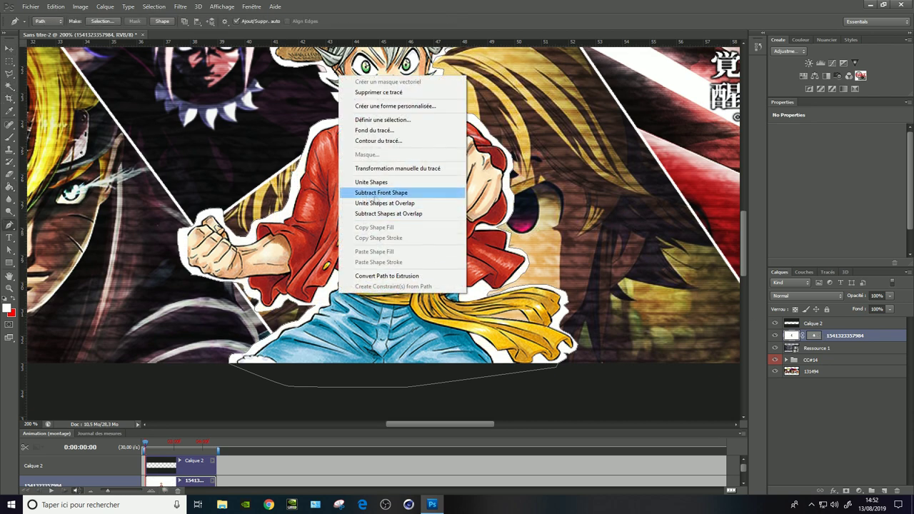
{"action": "left_click", "coordinate": [370, 127]}
{"action": "right_click", "coordinate": [385, 98]}
{"action": "left_click", "coordinate": [420, 123]}
{"action": "key", "text": "ctrl+minus"}
{"action": "key", "text": "ctrl+minus"}
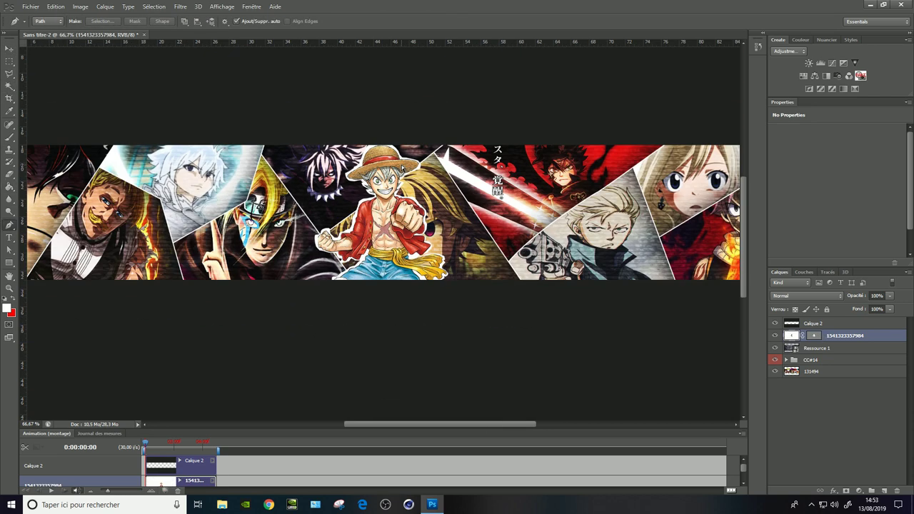
Add an inner shadow (Ombre interne) layer style to the straw-hat character
{"action": "double_click", "coordinate": [881, 339]}
{"action": "left_click", "coordinate": [565, 193]}
{"action": "key", "text": "ctrl+plus"}
{"action": "key", "text": "ctrl+plus"}
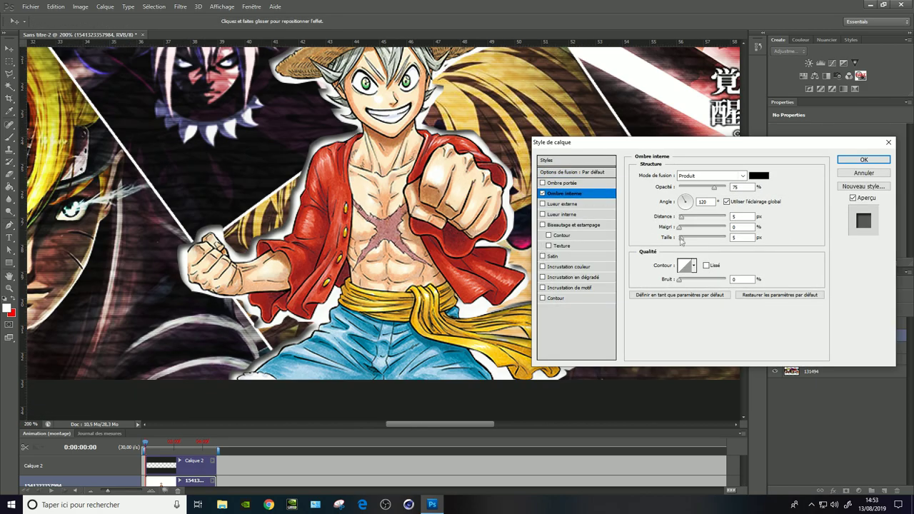
{"action": "left_click", "coordinate": [845, 161]}
{"action": "key", "text": "ctrl+minus"}
{"action": "key", "text": "ctrl+minus"}
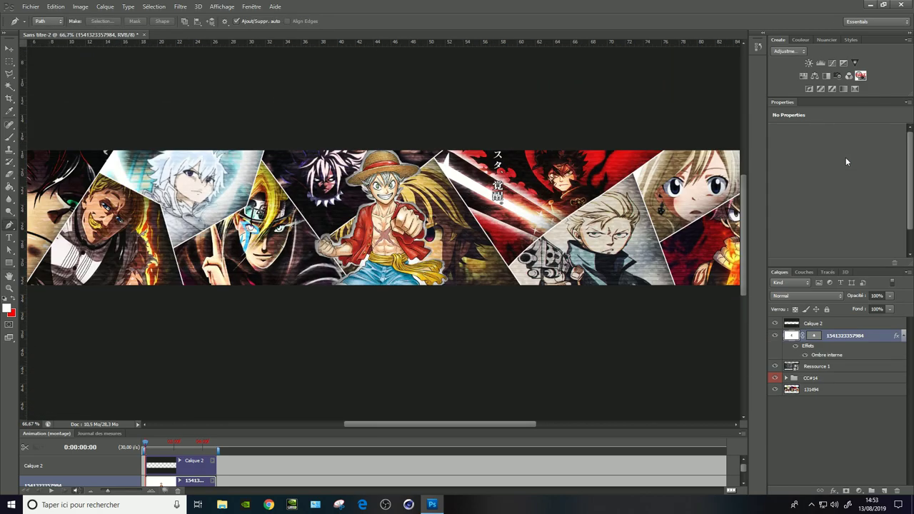
Add the title "Raito" in the Don Graffiti font over the banner's centre and enlarge it to 311,99 pt
{"action": "key", "text": "ctrl+minus"}
{"action": "left_click", "coordinate": [304, 254]}
{"action": "type", "text": "PAITO"}
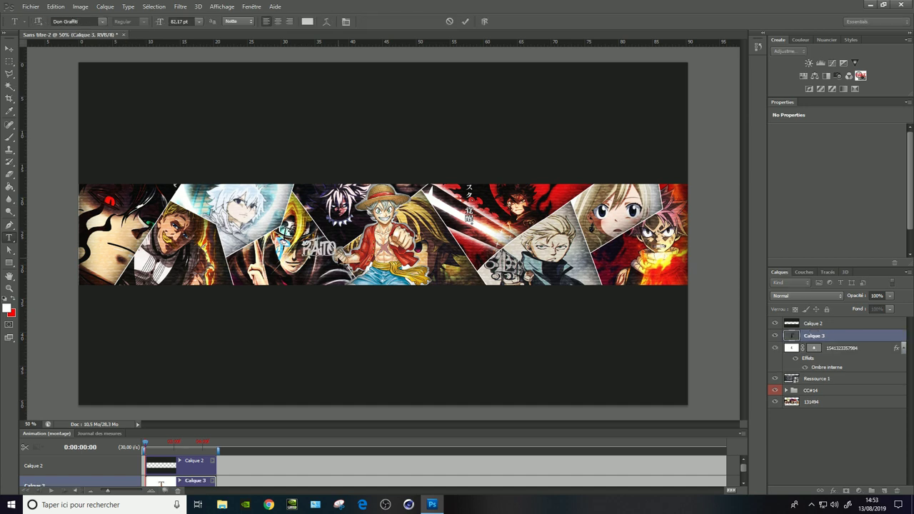
{"action": "left_click_drag", "start_coordinate": [337, 259], "coordinate": [479, 326]}
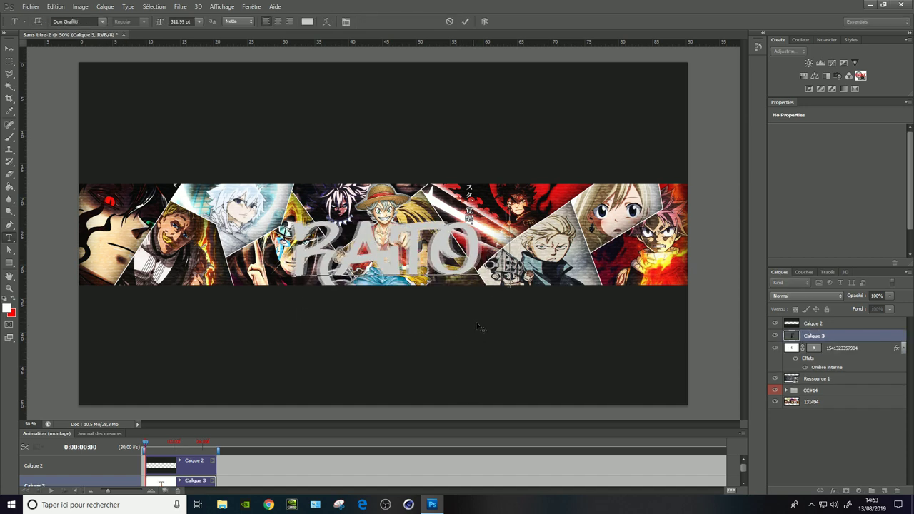
{"action": "left_click", "coordinate": [466, 23]}
{"action": "key", "text": "h"}
Add a purple outer glow (Lueur externe) in Superposition mode to the Raito title
{"action": "double_click", "coordinate": [881, 336]}
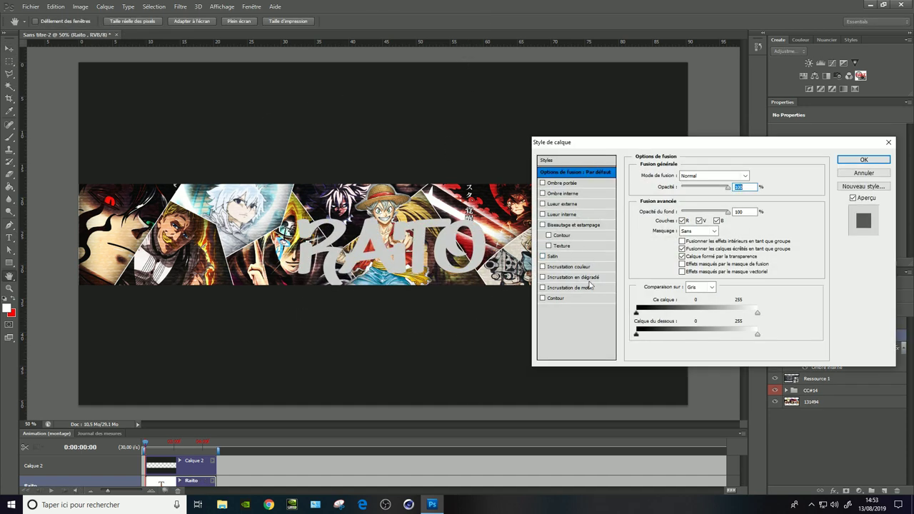
{"action": "left_click", "coordinate": [563, 204]}
{"action": "left_click", "coordinate": [665, 208]}
{"action": "left_click", "coordinate": [681, 168]}
{"action": "left_click", "coordinate": [751, 147]}
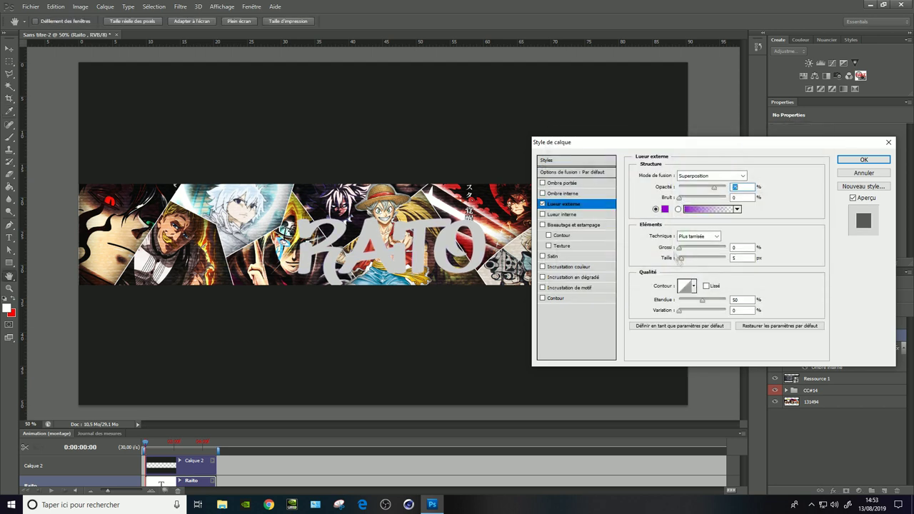
{"action": "left_click", "coordinate": [863, 159]}
{"action": "key", "text": "v"}
{"action": "left_click", "coordinate": [31, 7]}
{"action": "left_click", "coordinate": [43, 22]}
{"action": "double_click", "coordinate": [703, 290]}
{"action": "scroll", "coordinate": [759, 179], "scroll_direction": "down", "scroll_amount": 2}
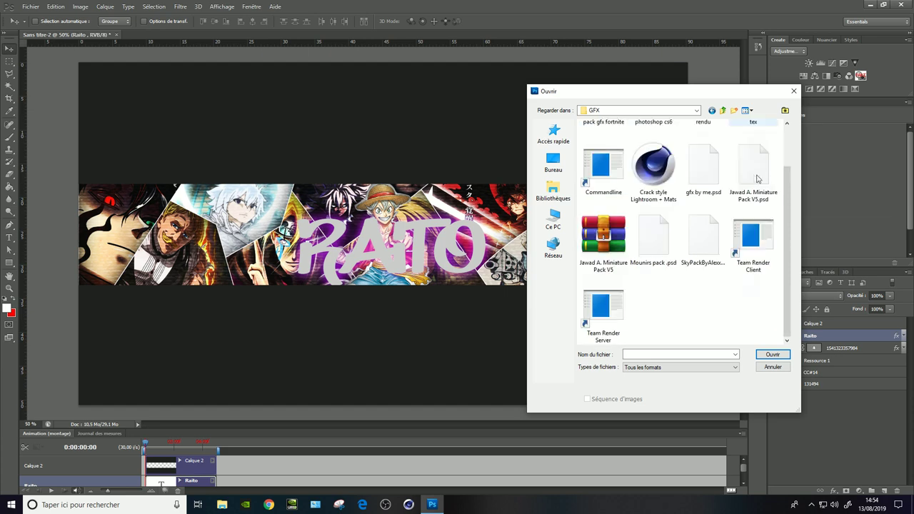
{"action": "double_click", "coordinate": [705, 171]}
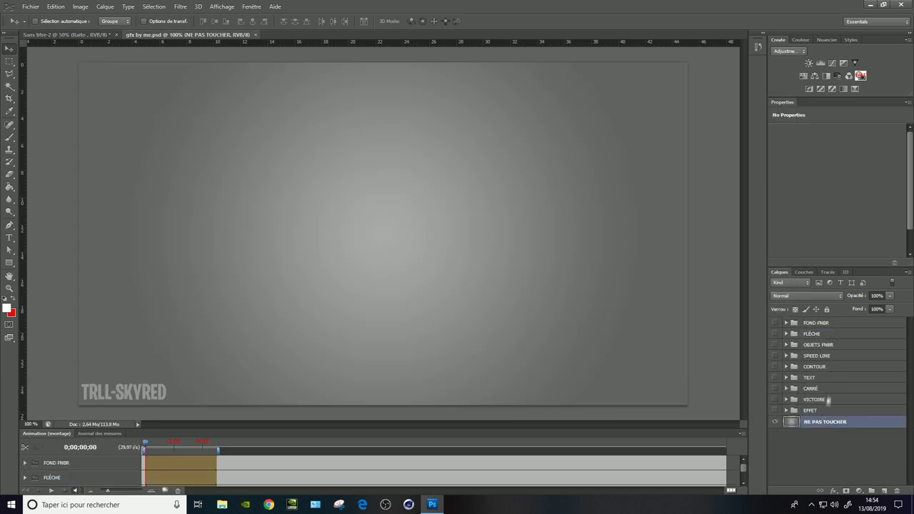
{"action": "key", "text": "ctrl+w"}
Open Mounirs pack .psd and duplicate its CC pack group into the Sans titre-2 banner document
{"action": "key", "text": "ctrl+o"}
{"action": "key", "text": "Escape"}
{"action": "key", "text": "Return"}
{"action": "right_click", "coordinate": [828, 404]}
{"action": "left_click", "coordinate": [825, 173]}
{"action": "left_click", "coordinate": [537, 155]}
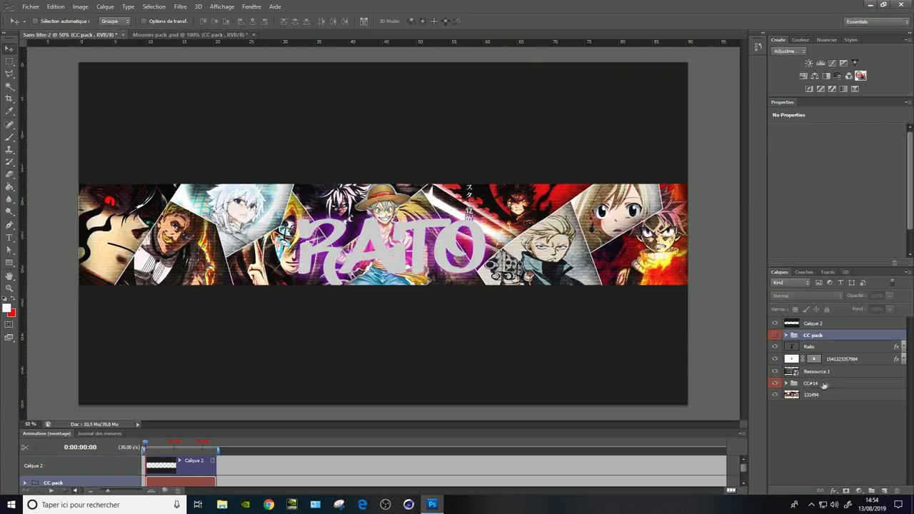
Move the CC#14 group above Ressource 1 and enable only killoxs CC 6 and killoxs CC 4 within the CC pack group
{"action": "left_click_drag", "start_coordinate": [810, 343], "coordinate": [788, 387]}
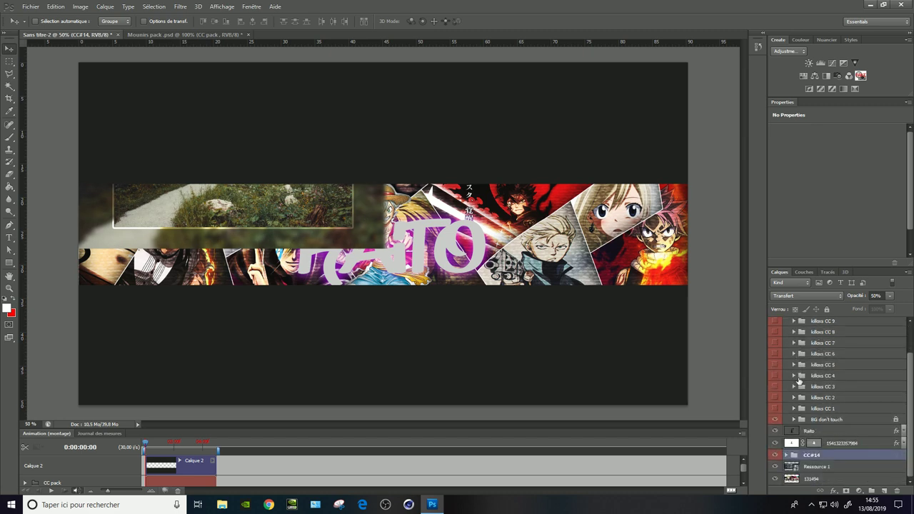
{"action": "left_click", "coordinate": [775, 420]}
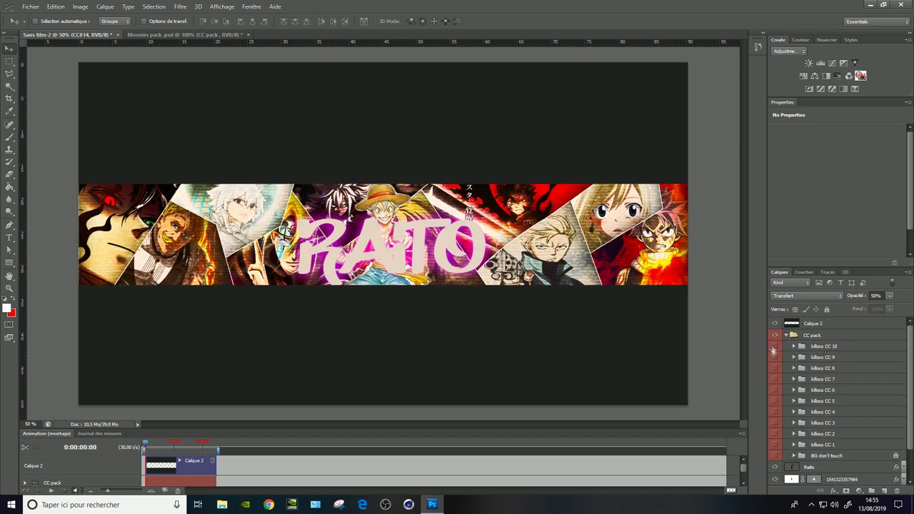
{"action": "scroll", "coordinate": [778, 359], "scroll_direction": "down", "scroll_amount": 2}
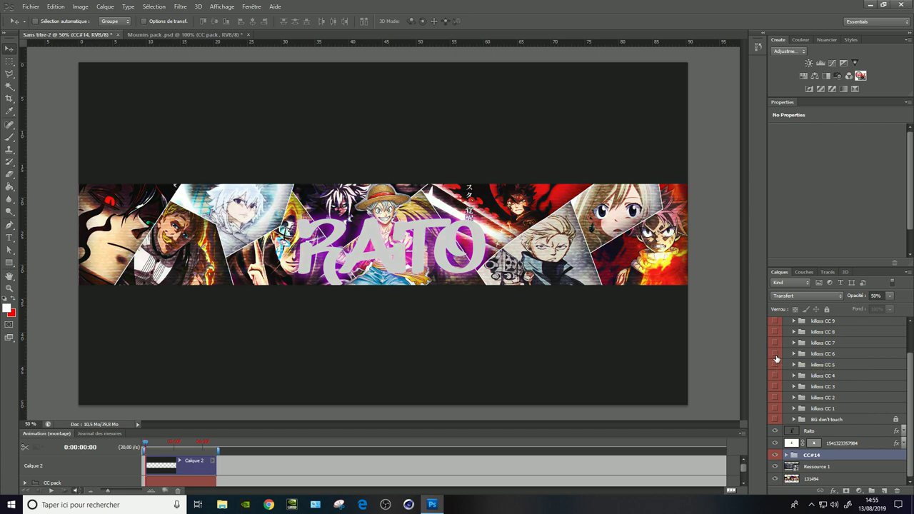
{"action": "left_click", "coordinate": [776, 355]}
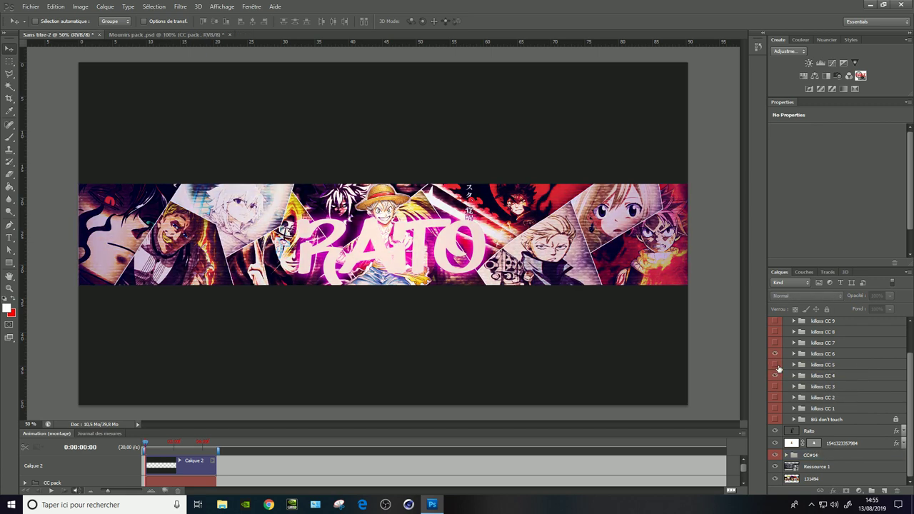
{"action": "left_click", "coordinate": [775, 420]}
{"action": "left_click", "coordinate": [775, 419]}
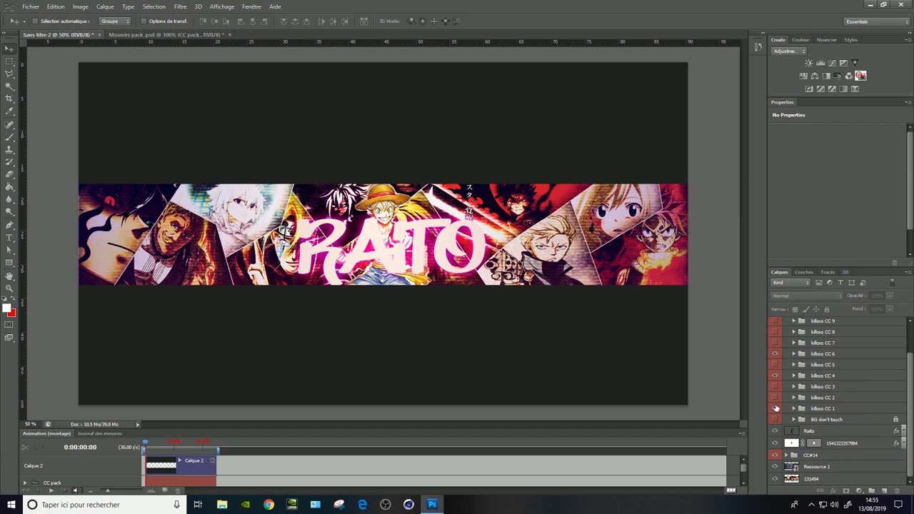
Lower the opacity of the Ressource 1 texture layer and collapse the CC pack group
{"action": "left_click", "coordinate": [817, 466]}
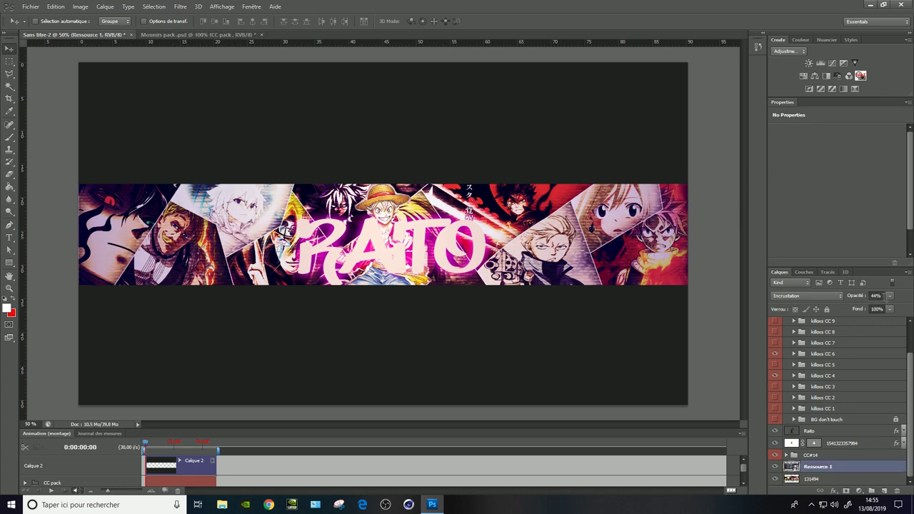
{"action": "left_click", "coordinate": [890, 296]}
{"action": "left_click_drag", "start_coordinate": [879, 307], "coordinate": [865, 306]}
{"action": "scroll", "coordinate": [836, 371], "scroll_direction": "up", "scroll_amount": 2}
{"action": "left_click", "coordinate": [777, 368]}
{"action": "left_click", "coordinate": [786, 335]}
Add a black (000000) stroke (Contour) layer style to the Raito title
{"action": "double_click", "coordinate": [872, 383]}
{"action": "left_click", "coordinate": [577, 298]}
{"action": "left_click", "coordinate": [668, 242]}
{"action": "left_click", "coordinate": [555, 192]}
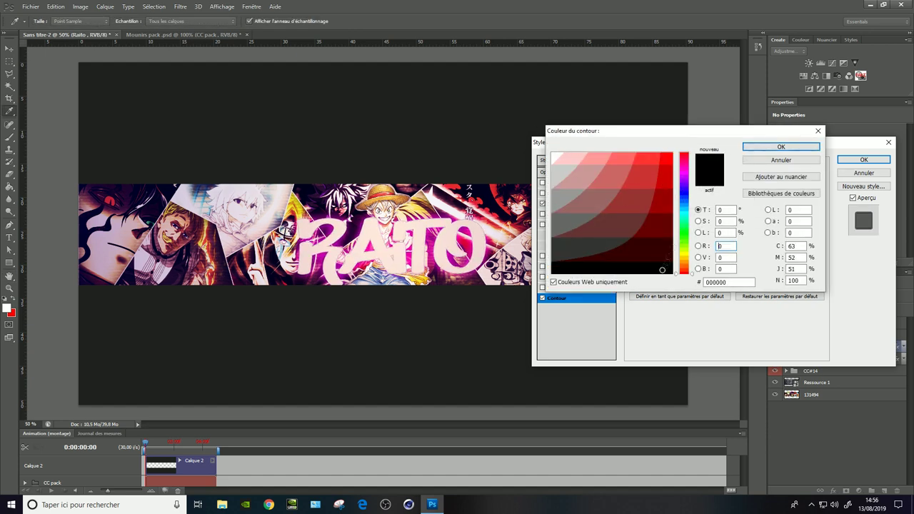
{"action": "left_click", "coordinate": [781, 146]}
Set the title stroke's blend mode to Incrustation and its colour to grey
{"action": "left_click", "coordinate": [717, 197]}
{"action": "left_click", "coordinate": [714, 322]}
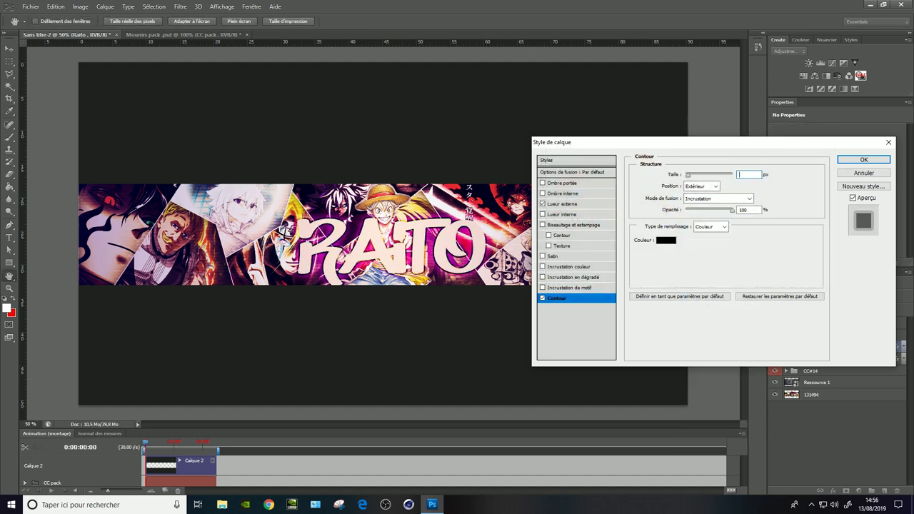
{"action": "left_click", "coordinate": [666, 240]}
{"action": "left_click", "coordinate": [781, 146]}
{"action": "left_click", "coordinate": [864, 159]}
Shift the Raito title slightly and set its stroke colour to black (000000)
{"action": "key", "text": "v"}
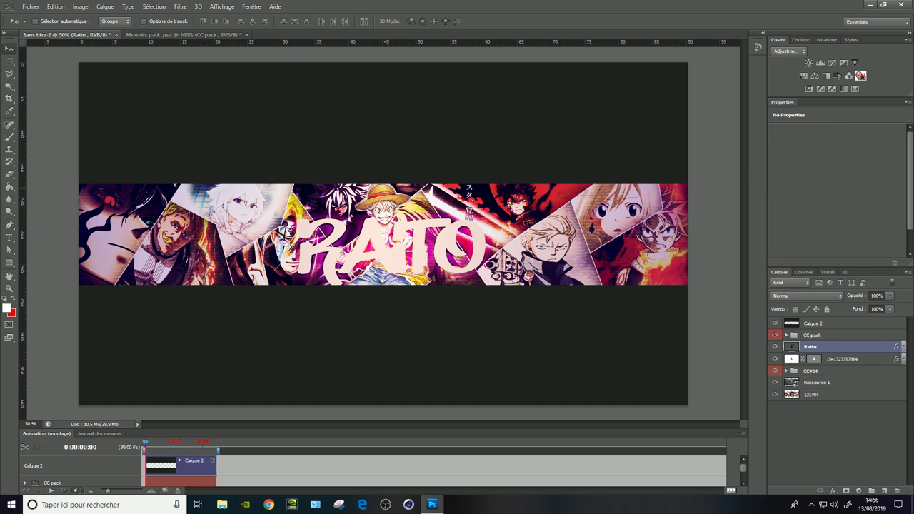
{"action": "left_click_drag", "start_coordinate": [416, 240], "coordinate": [421, 247]}
{"action": "double_click", "coordinate": [844, 349]}
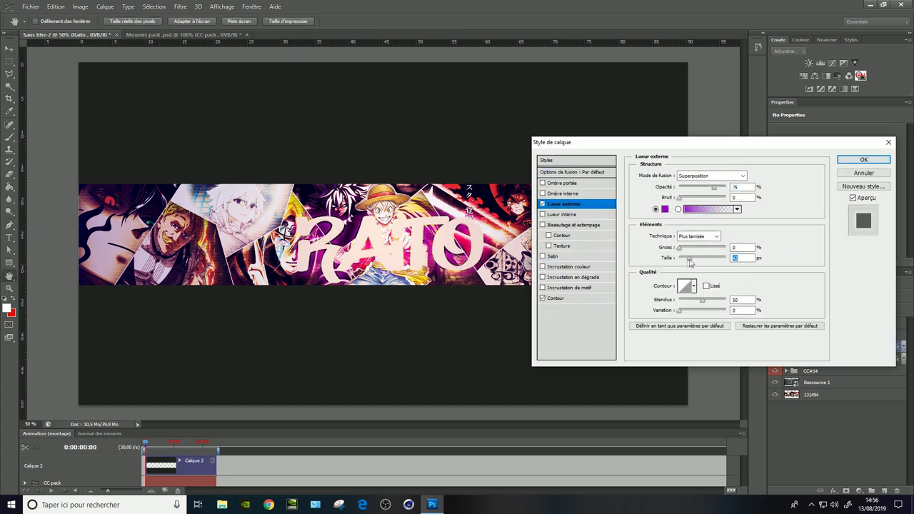
{"action": "left_click", "coordinate": [556, 298]}
{"action": "left_click", "coordinate": [665, 240]}
{"action": "left_click", "coordinate": [650, 241]}
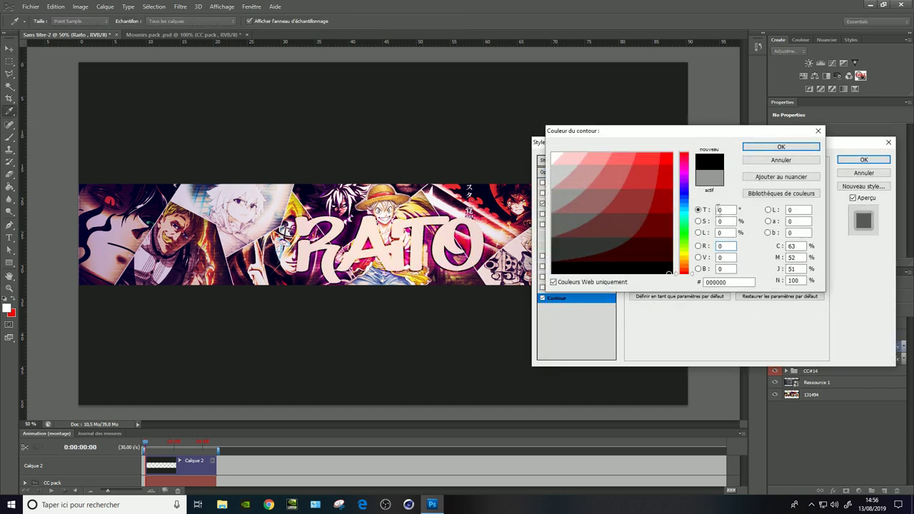
{"action": "left_click", "coordinate": [781, 147]}
{"action": "left_click", "coordinate": [863, 159]}
Duplicate the 131494, Ressource 1, CC#14, Raito and CC pack layers and merge the copies into one layer
{"action": "left_click", "coordinate": [811, 395]}
{"action": "left_click", "coordinate": [817, 383], "text": "ctrl"}
{"action": "left_click", "coordinate": [811, 371], "text": "ctrl"}
{"action": "left_click", "coordinate": [810, 347], "text": "ctrl"}
{"action": "left_click", "coordinate": [812, 335], "text": "ctrl"}
{"action": "key", "text": "ctrl+j"}
{"action": "right_click", "coordinate": [828, 362]}
{"action": "left_click", "coordinate": [822, 286]}
Copy a banner strip from the merged layer onto two new layers
{"action": "key", "text": "w"}
{"action": "key", "text": "shift+w"}
{"action": "left_click", "coordinate": [121, 130]}
{"action": "key", "text": "ctrl+d"}
{"action": "key", "text": "m"}
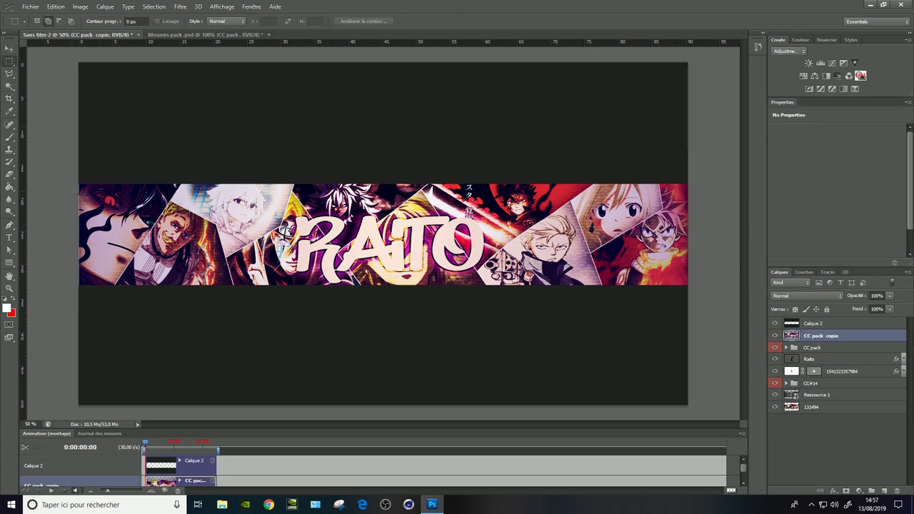
{"action": "key", "text": "ctrl+j"}
{"action": "key", "text": "ctrl+j"}
Bring both strip copies to the front and place one above and one below the central banner strip
{"action": "key", "text": "v"}
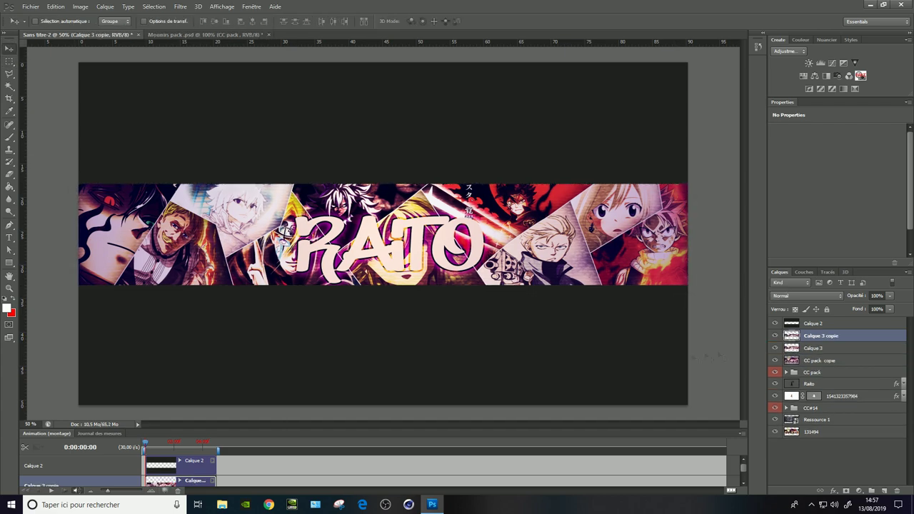
{"action": "key", "text": "ctrl+shift+]"}
{"action": "left_click_drag", "start_coordinate": [532, 216], "coordinate": [534, 97]}
{"action": "key", "text": "alt+["}
{"action": "left_click_drag", "start_coordinate": [592, 265], "coordinate": [372, 423]}
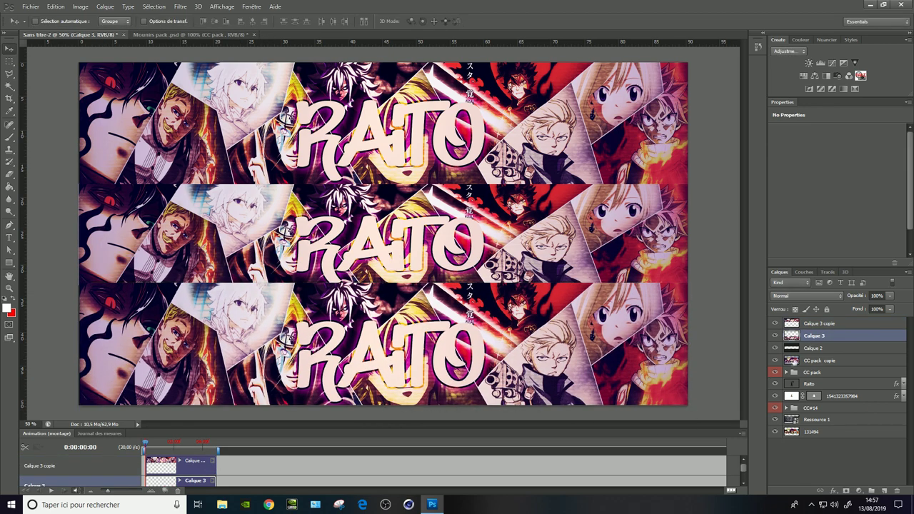
Stretch the CC pack copie layer to a width of 100,78 % to cover the banner's edge
{"action": "left_click", "coordinate": [788, 361]}
{"action": "key", "text": "Down"}
{"action": "key", "text": "Down"}
{"action": "key", "text": "Down"}
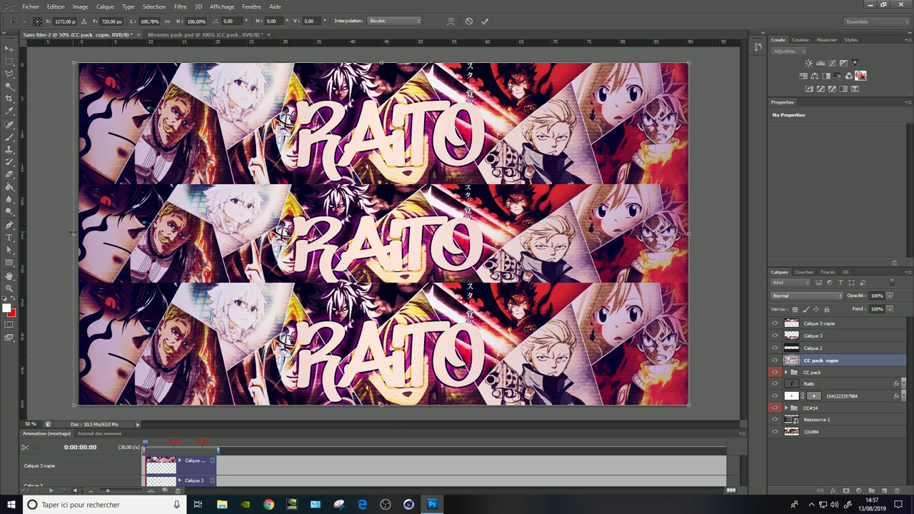
Merge the two outer strip copies into one layer and apply a Gaussian blur to it
{"action": "right_click", "coordinate": [820, 336]}
{"action": "left_click", "coordinate": [735, 378]}
{"action": "left_click", "coordinate": [180, 6]}
{"action": "mouse_move", "coordinate": [205, 100]}
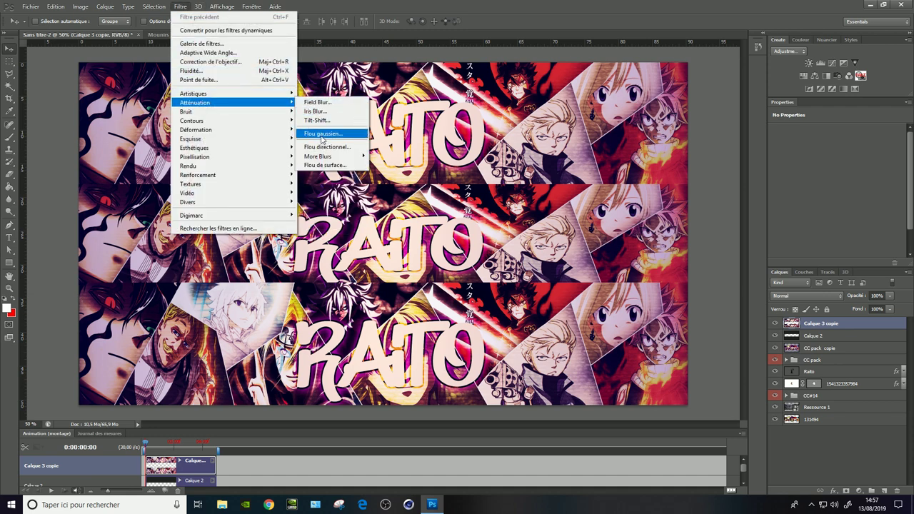
{"action": "left_click", "coordinate": [340, 136]}
{"action": "left_click_drag", "start_coordinate": [568, 229], "coordinate": [580, 232]}
{"action": "left_click", "coordinate": [669, 104]}
Save the banner as a PNG named "banniere poure" in the desktop folder banniere pour raito
{"action": "left_click", "coordinate": [31, 6]}
{"action": "left_click", "coordinate": [57, 137]}
{"action": "left_click", "coordinate": [550, 161]}
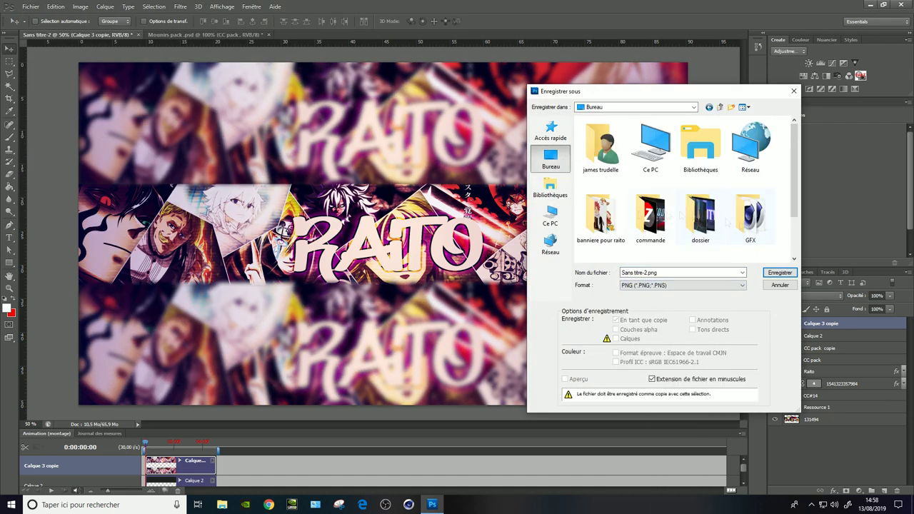
{"action": "double_click", "coordinate": [606, 204]}
{"action": "type", "text": "banniere poure"}
{"action": "key", "text": "Return"}
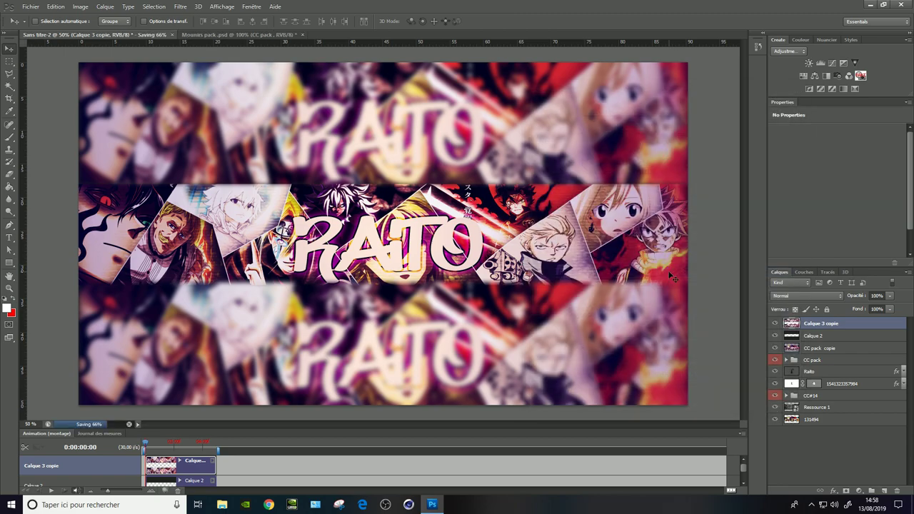